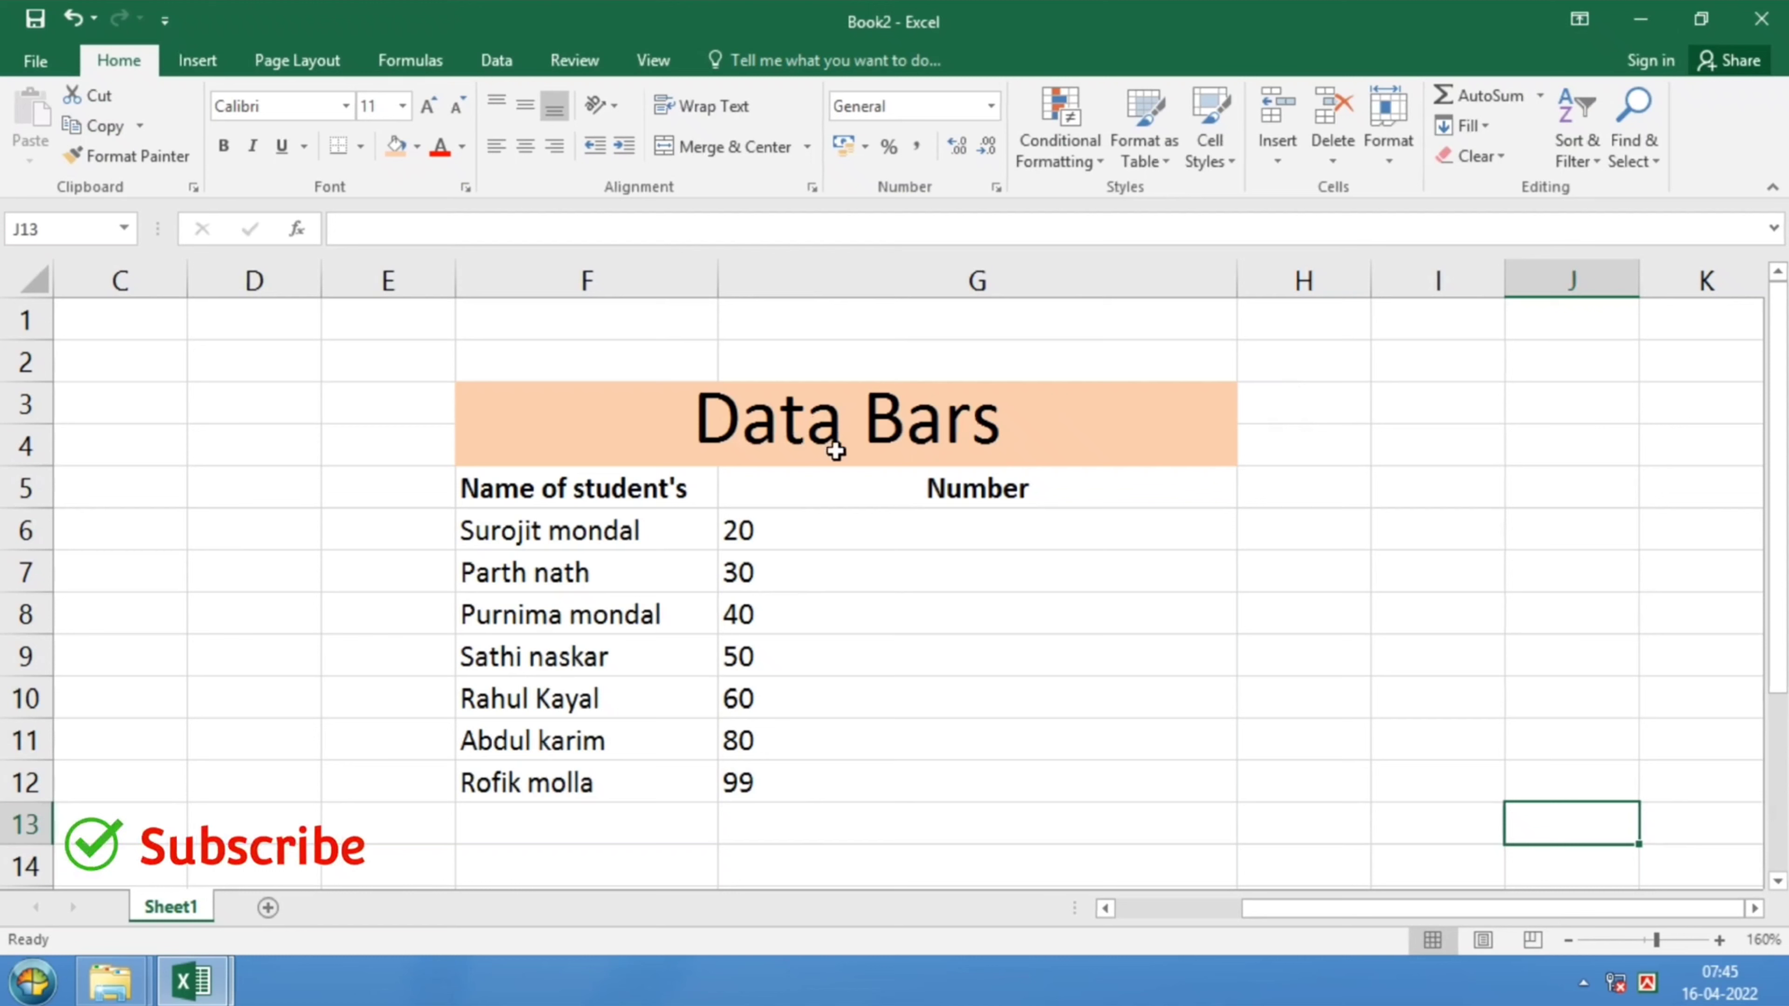
Review the Data Bars table: its title and the Name of student's and Number headers.
{"action": "mouse_move", "coordinate": [654, 431]}
{"action": "left_mouse_down"}
{"action": "mouse_move", "coordinate": [876, 563]}
{"action": "mouse_move", "coordinate": [908, 775]}
{"action": "left_mouse_up"}
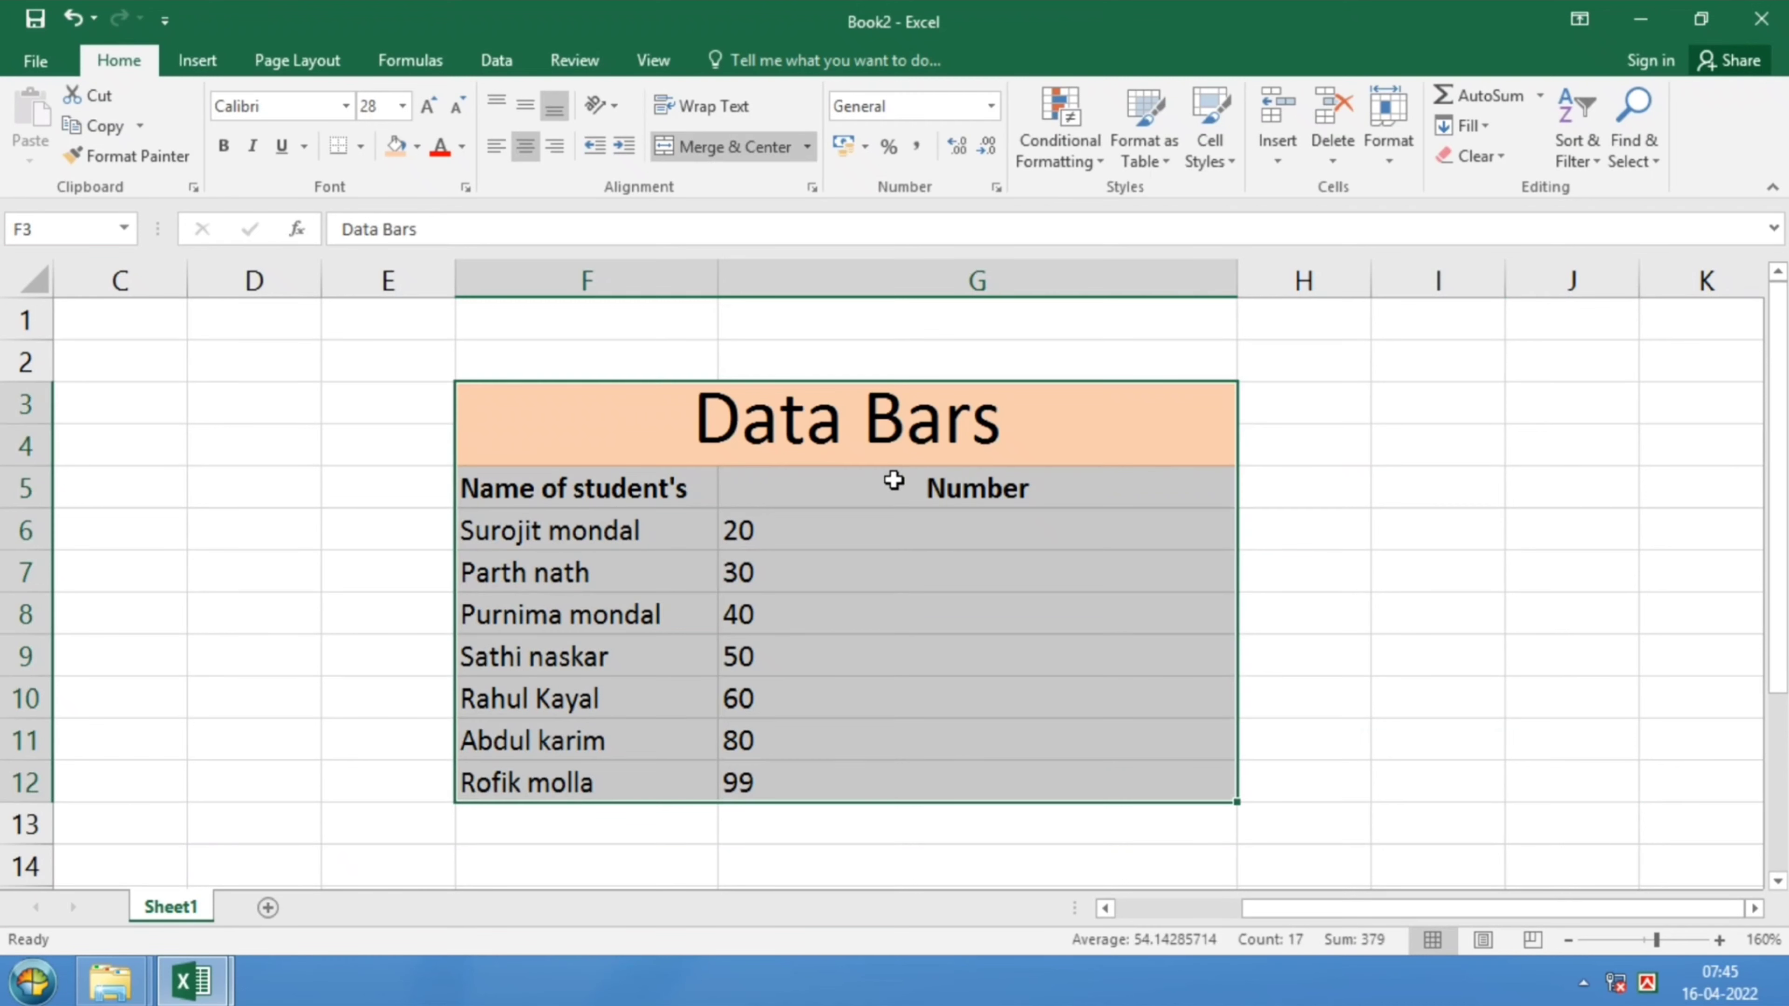
{"action": "left_click", "coordinate": [955, 362]}
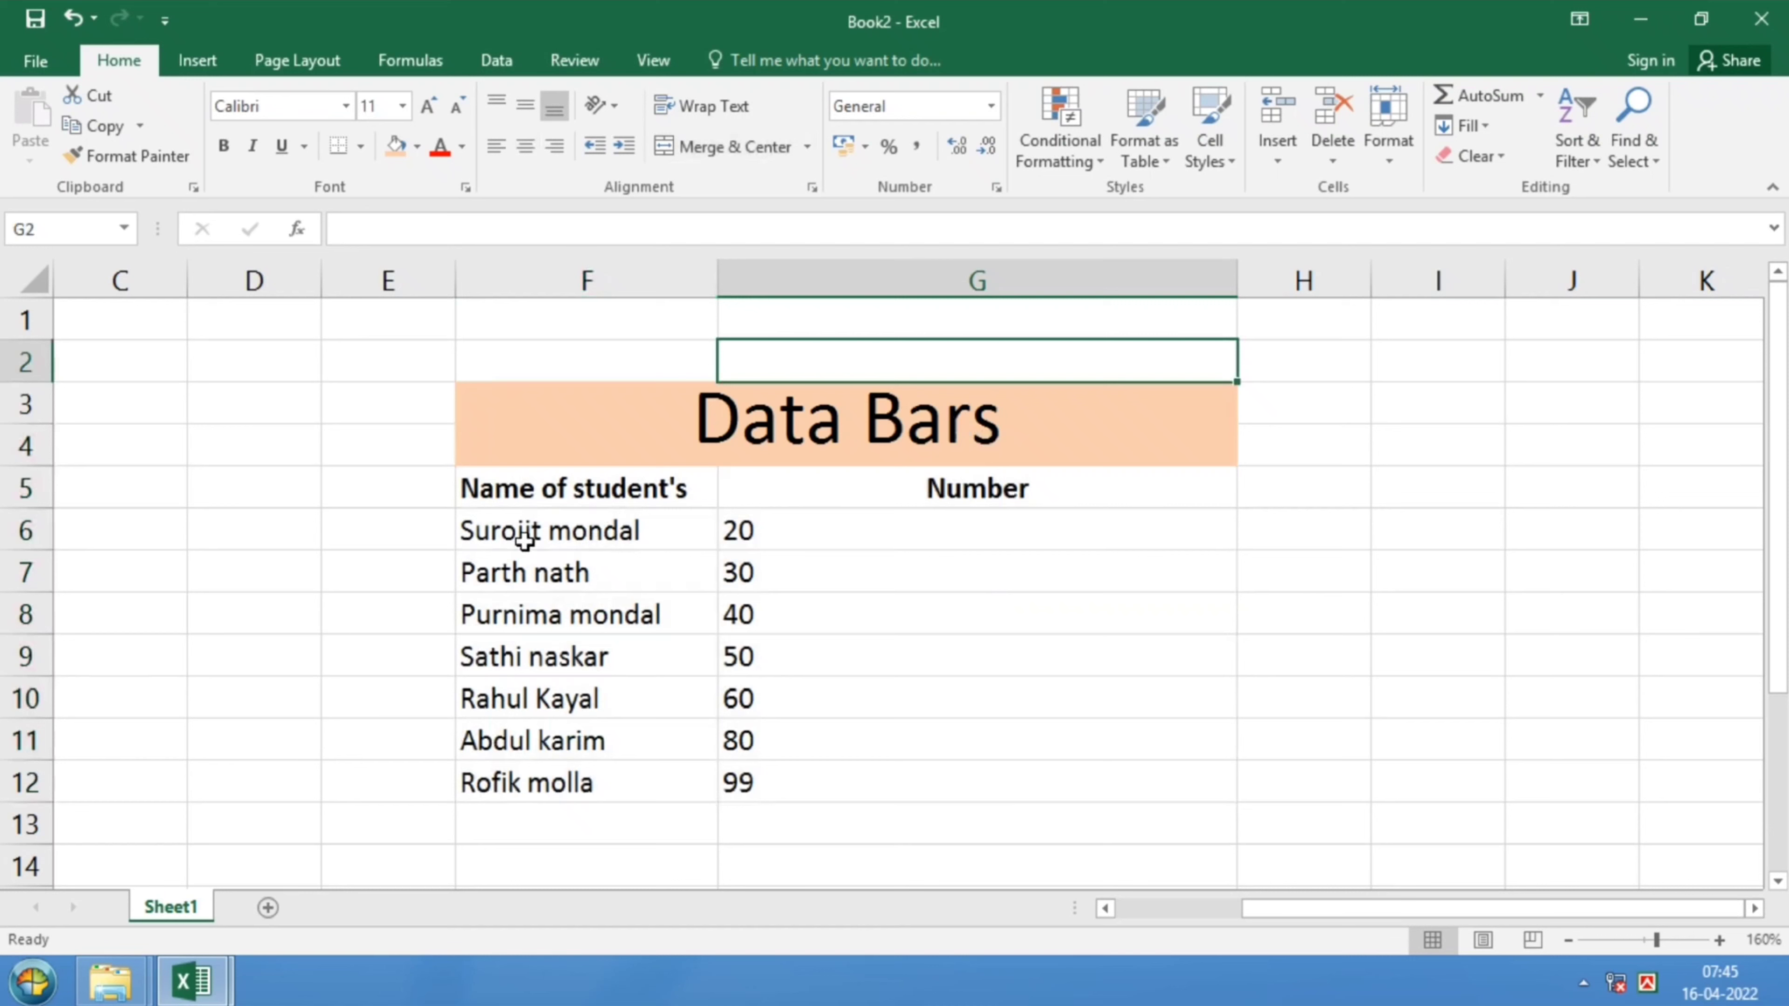
{"action": "left_click", "coordinate": [669, 431]}
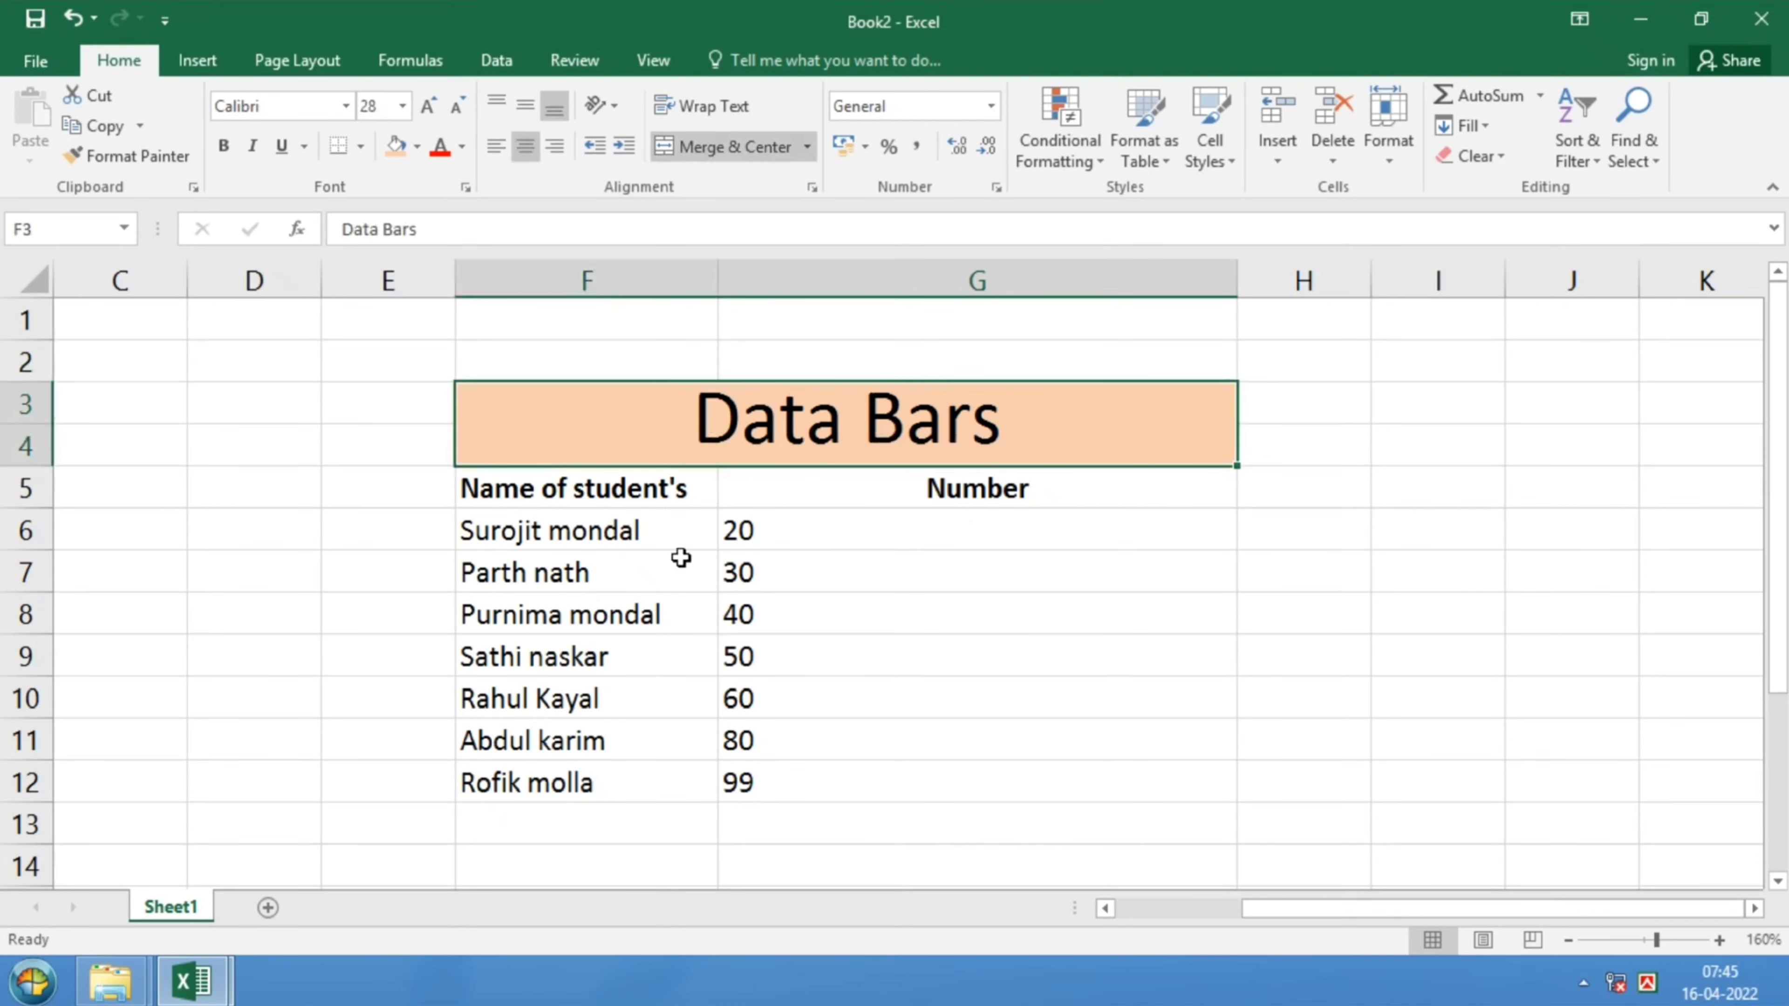
{"action": "left_click", "coordinate": [544, 482]}
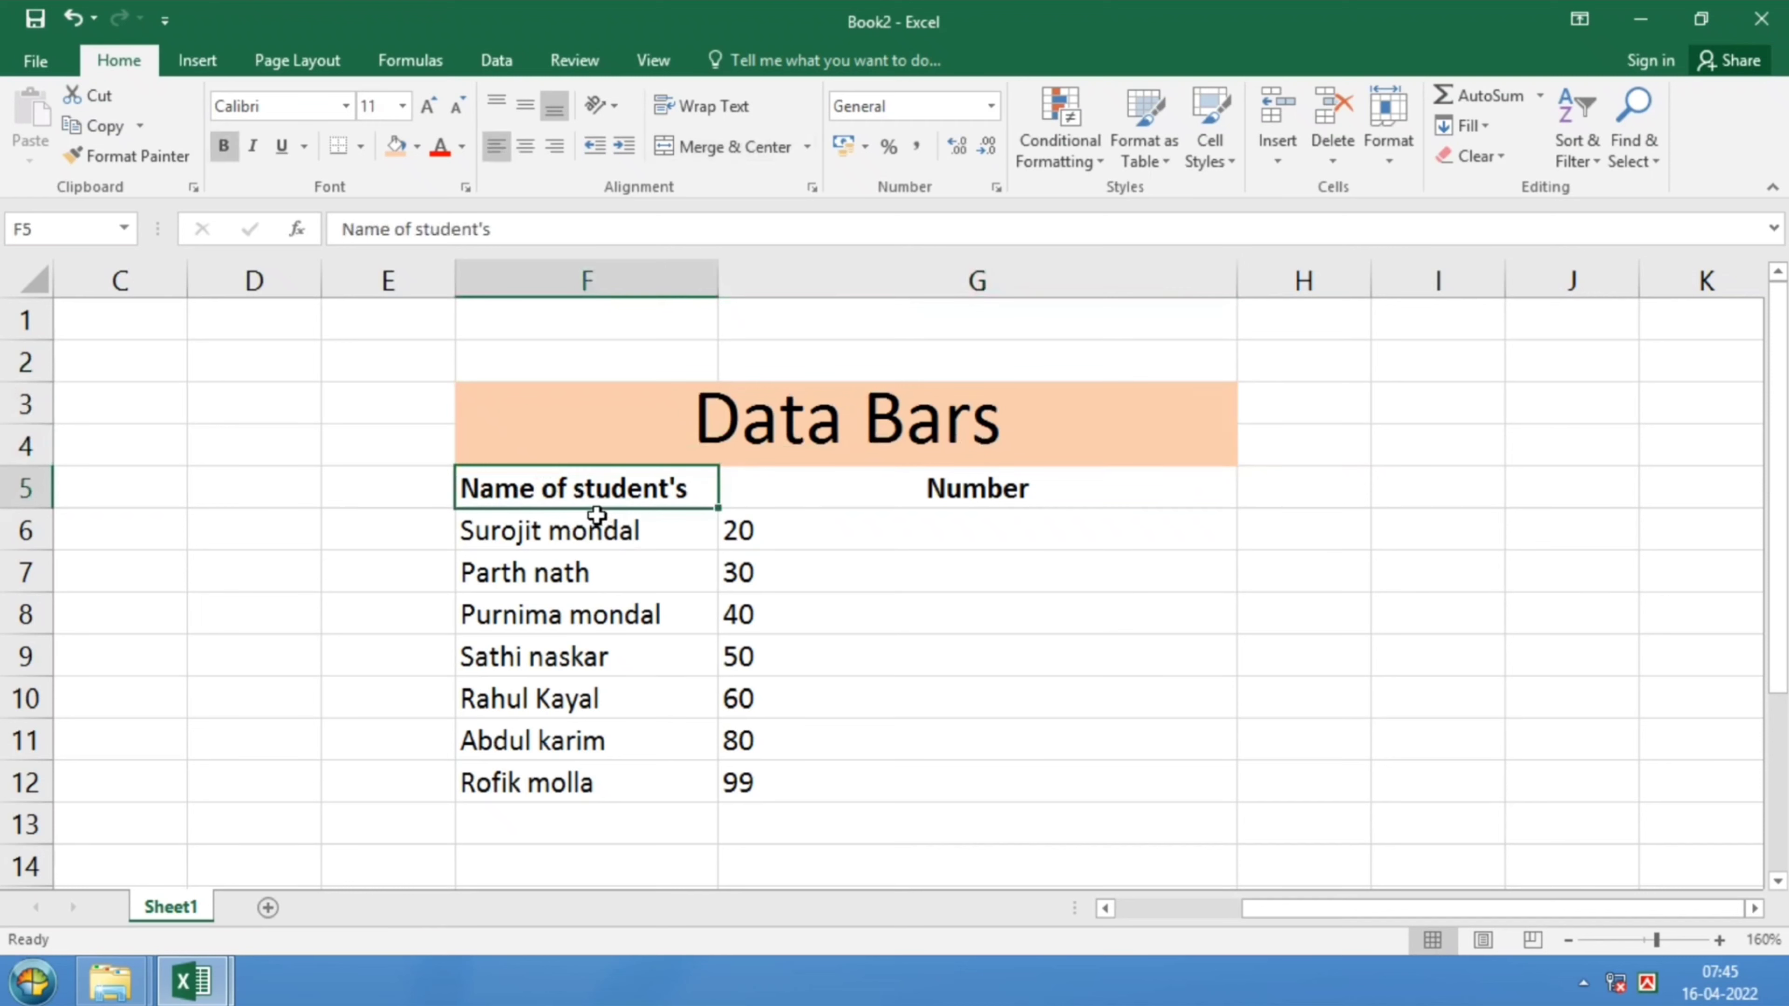
{"action": "left_click", "coordinate": [943, 493]}
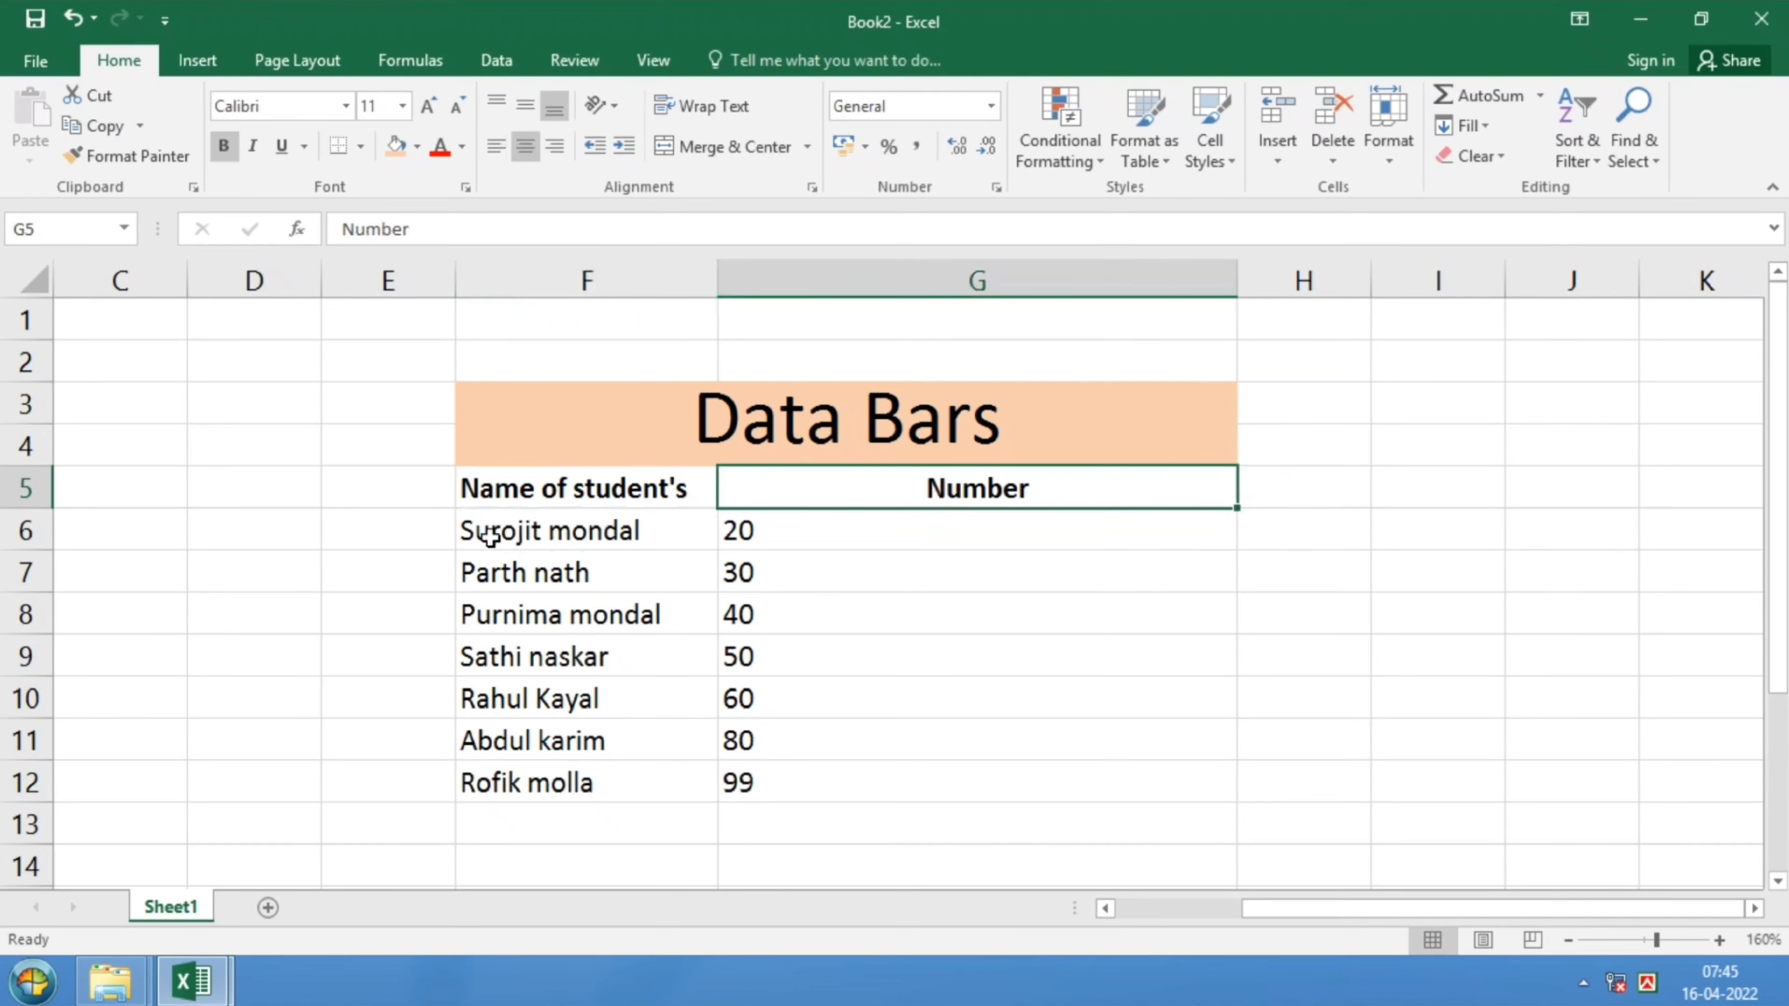
Select the student names F6:F12, then the Number values G6:G12.
{"action": "left_click", "coordinate": [565, 536]}
{"action": "left_click_drag", "start_coordinate": [565, 561], "coordinate": [559, 781]}
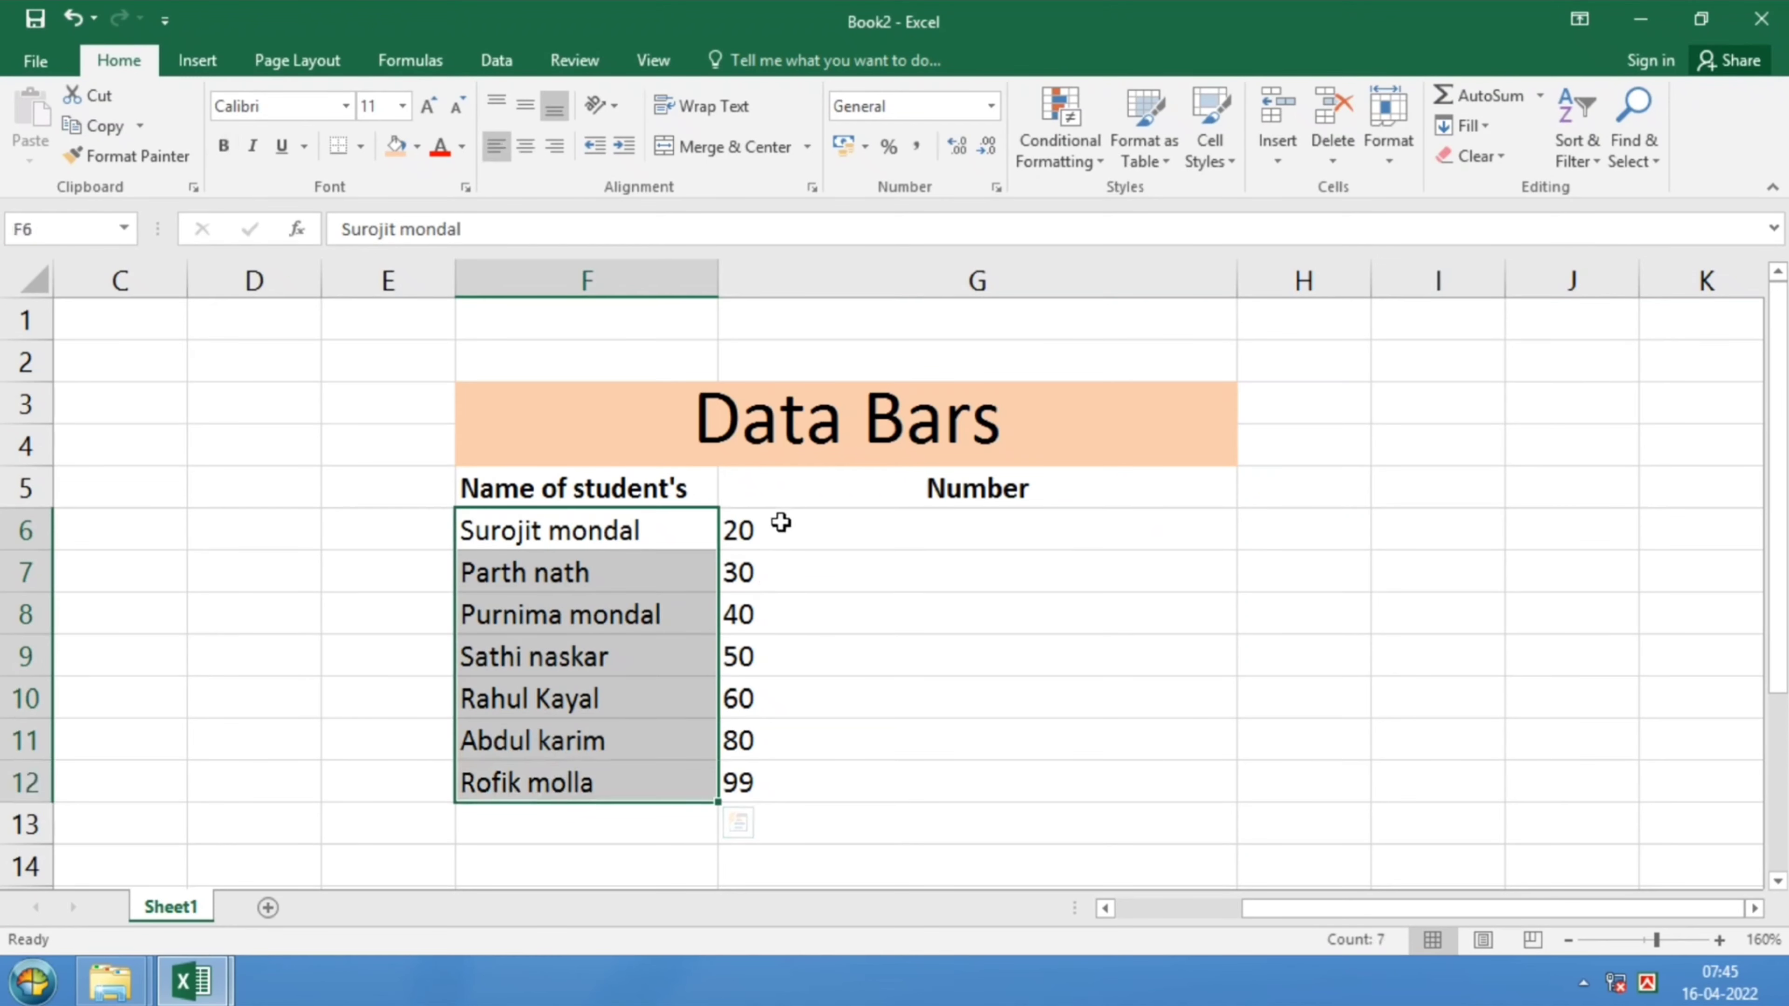
{"action": "left_click_drag", "start_coordinate": [780, 527], "coordinate": [779, 795]}
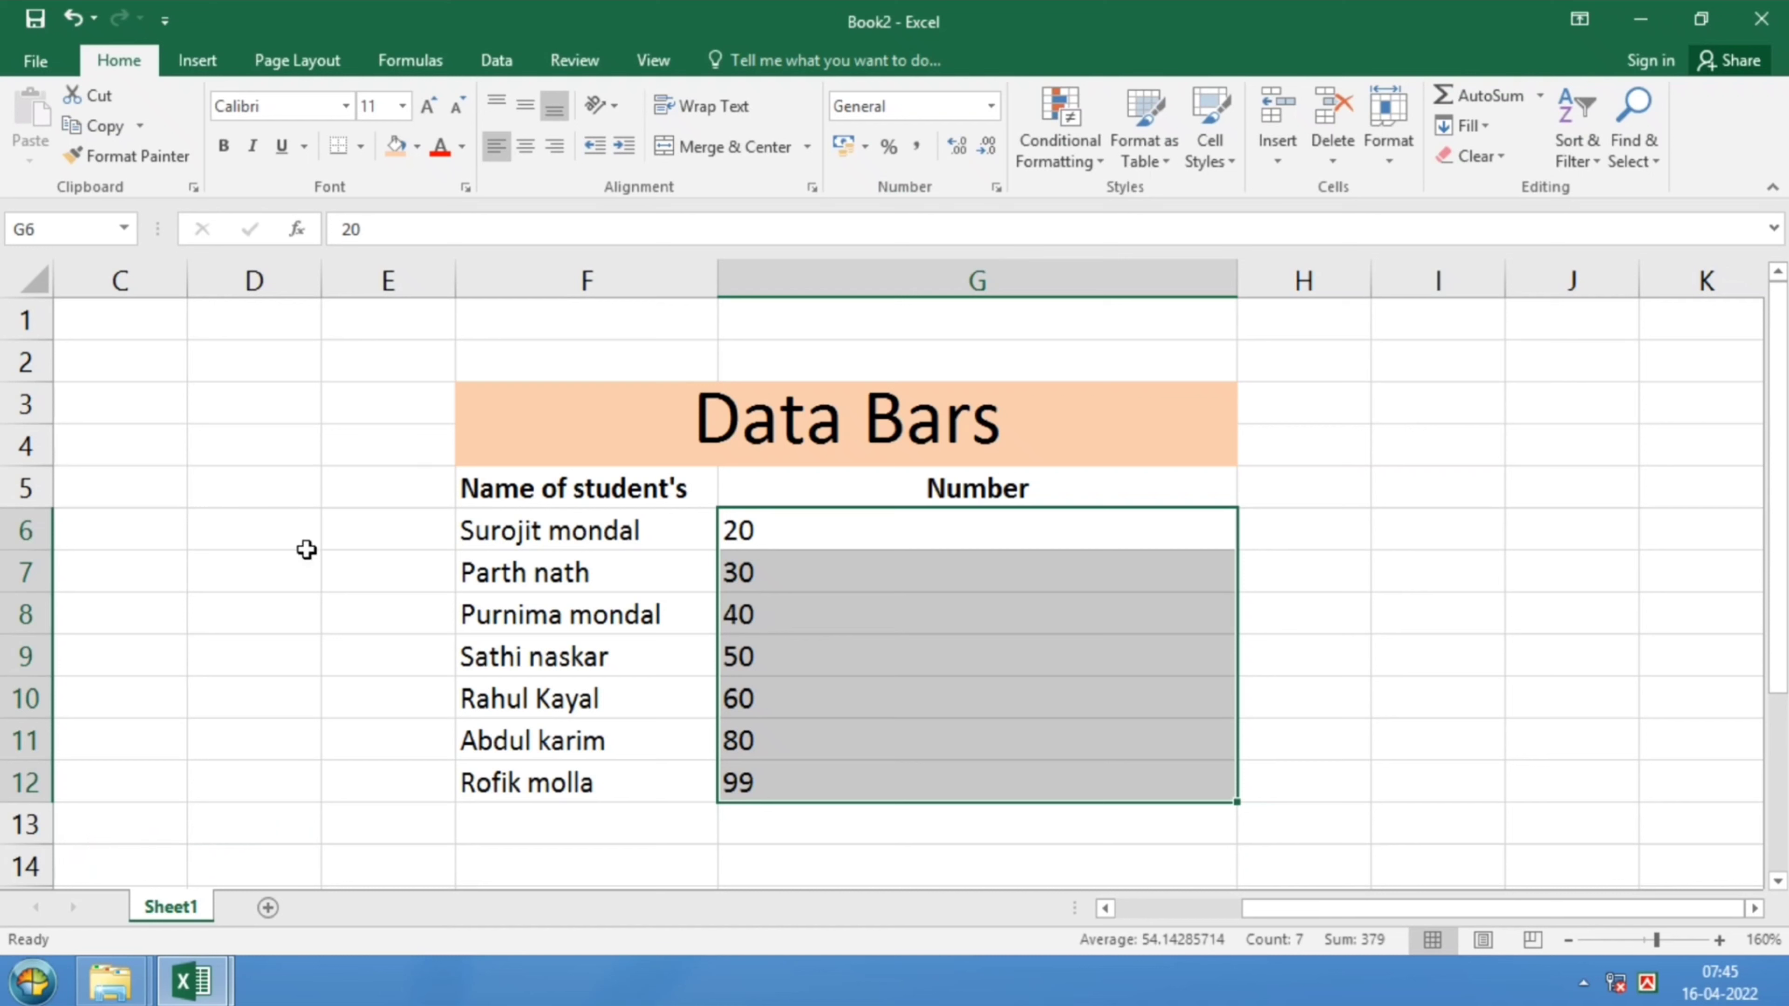
{"action": "left_click", "coordinate": [520, 571]}
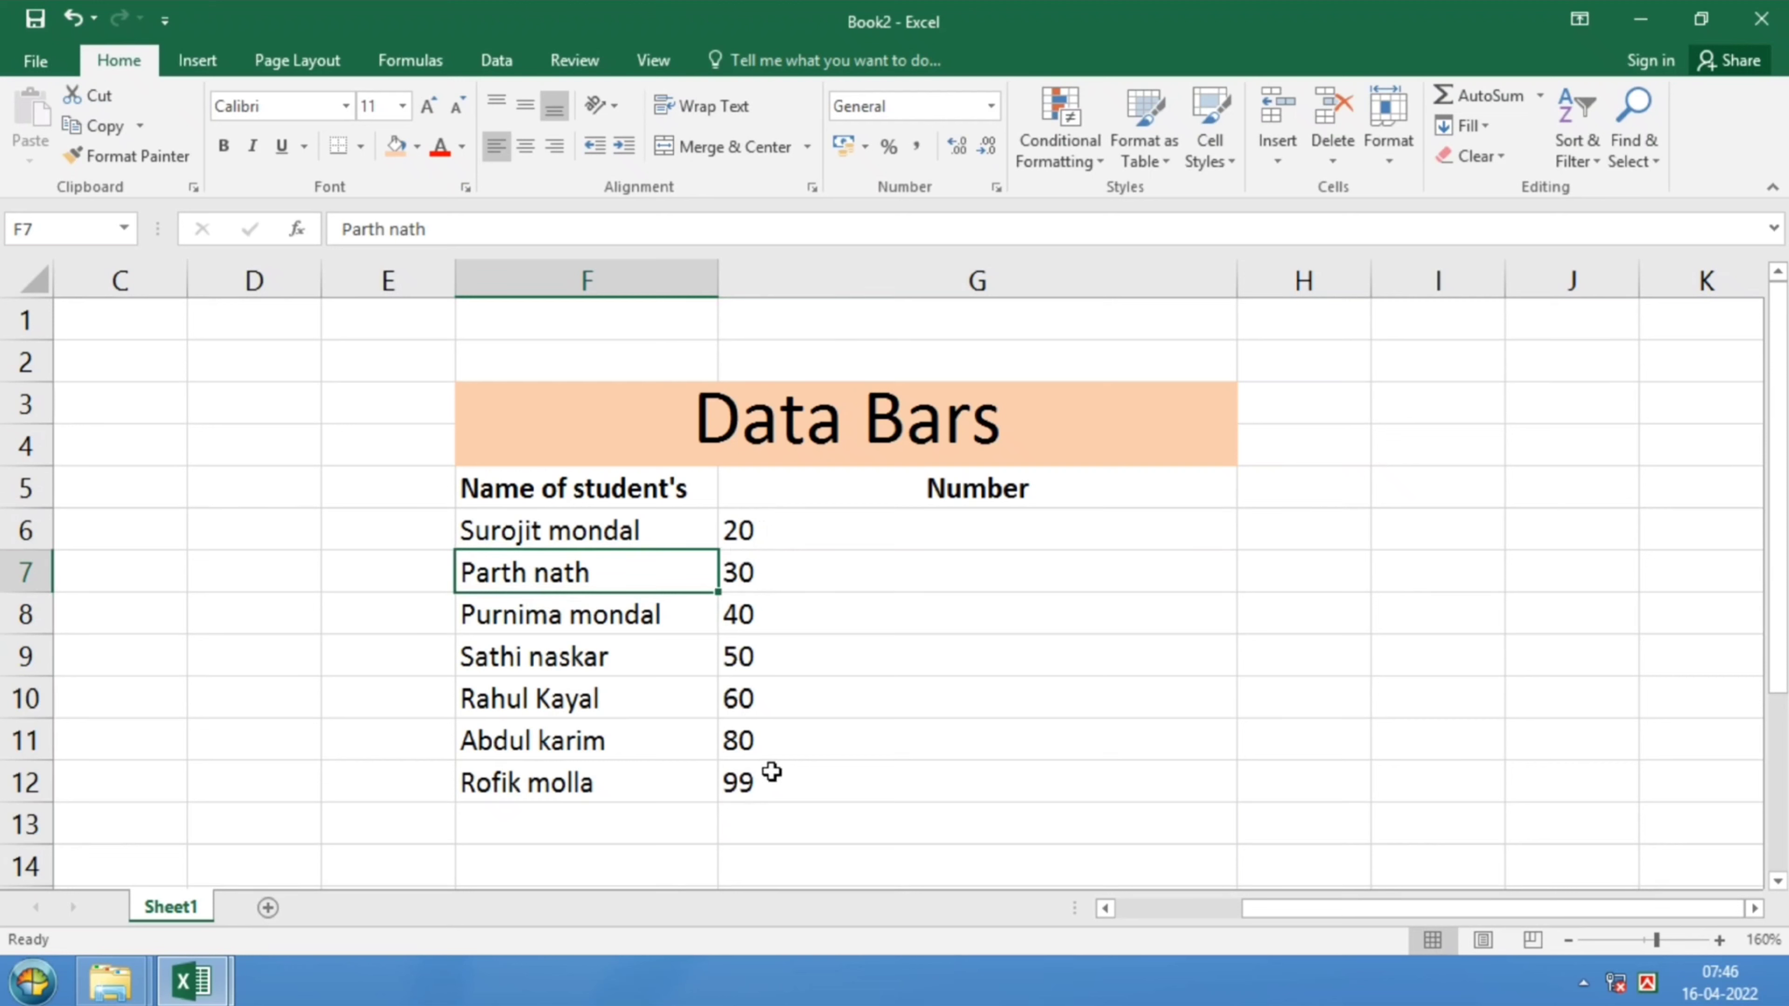
{"action": "left_click", "coordinate": [750, 784]}
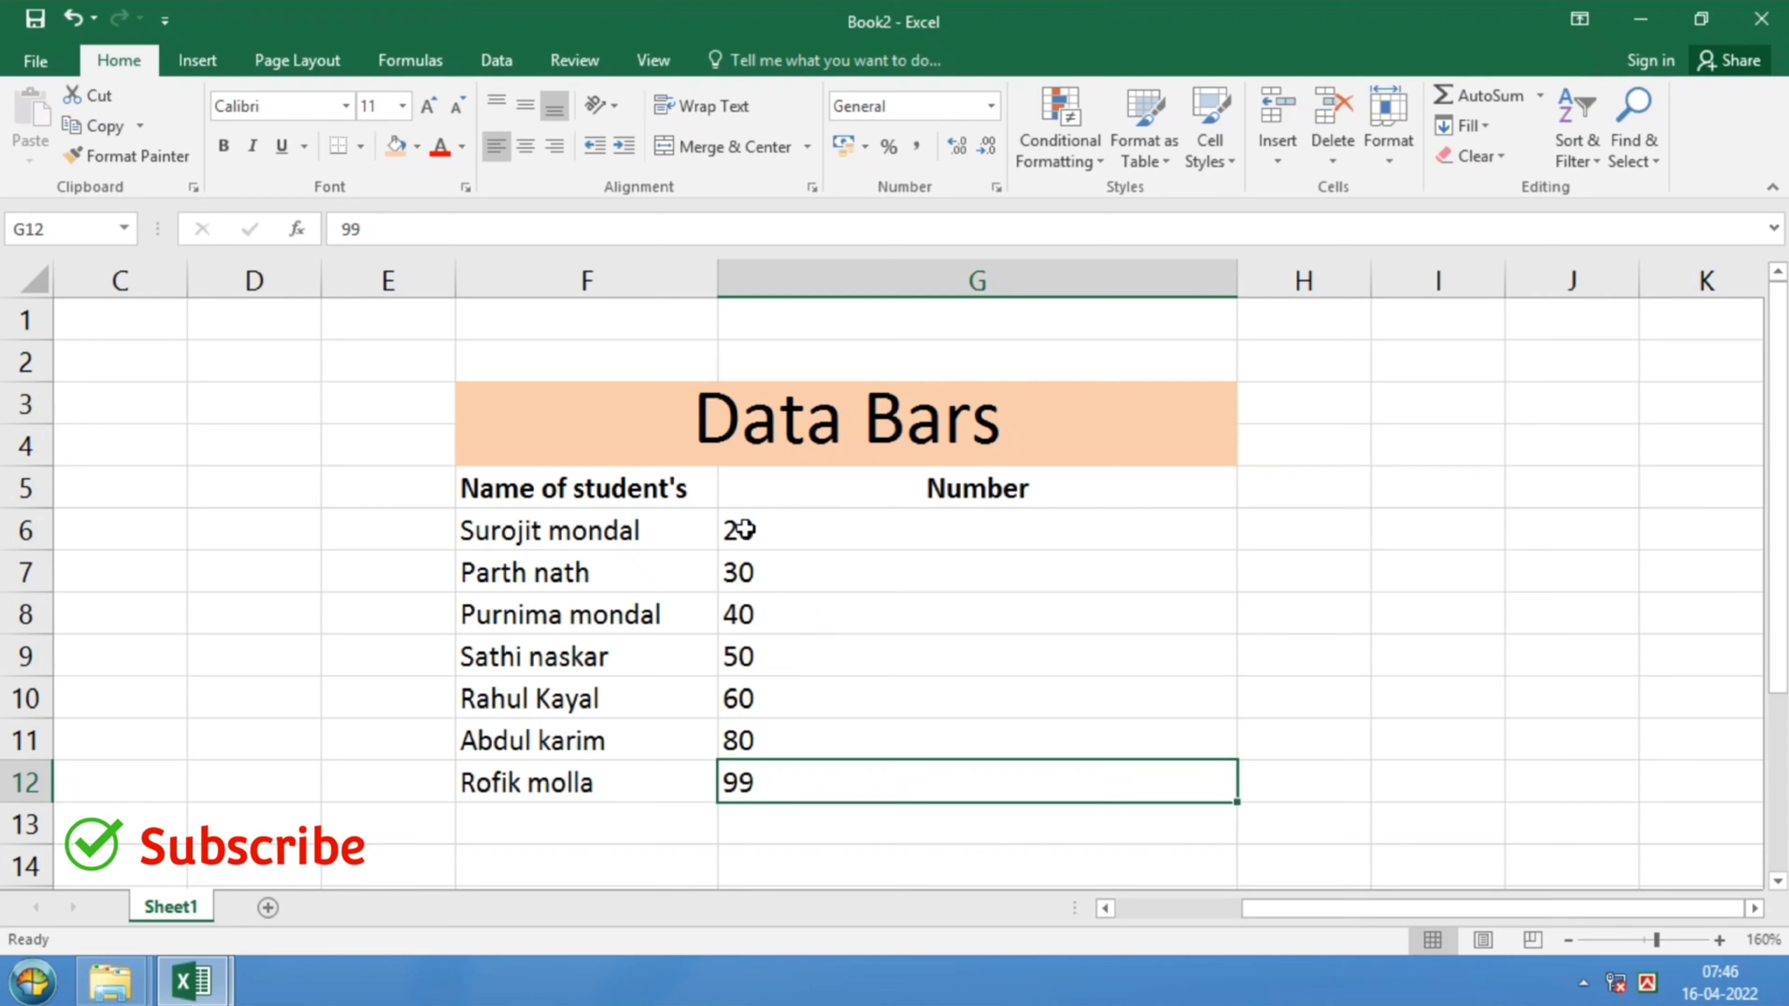
{"action": "left_click_drag", "start_coordinate": [743, 529], "coordinate": [940, 775]}
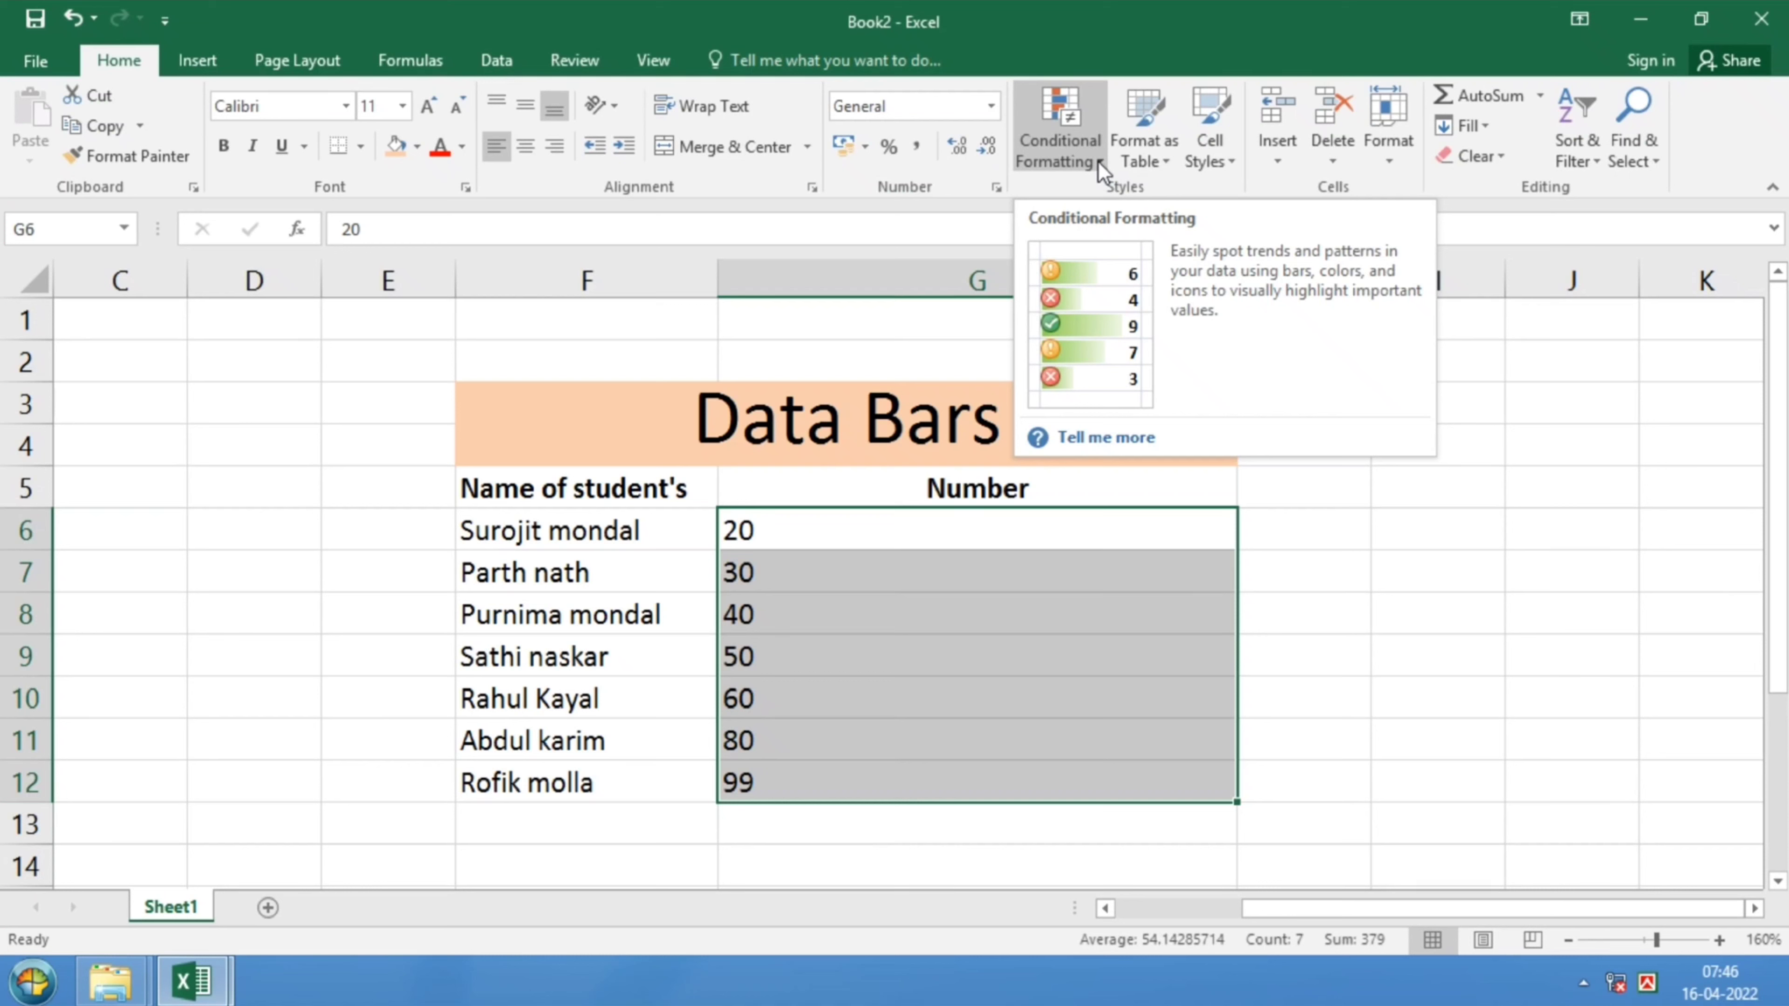
Apply Conditional Formatting's Gradient Fill Blue Data Bar to the numbers in G6:G12.
{"action": "left_click", "coordinate": [1099, 161]}
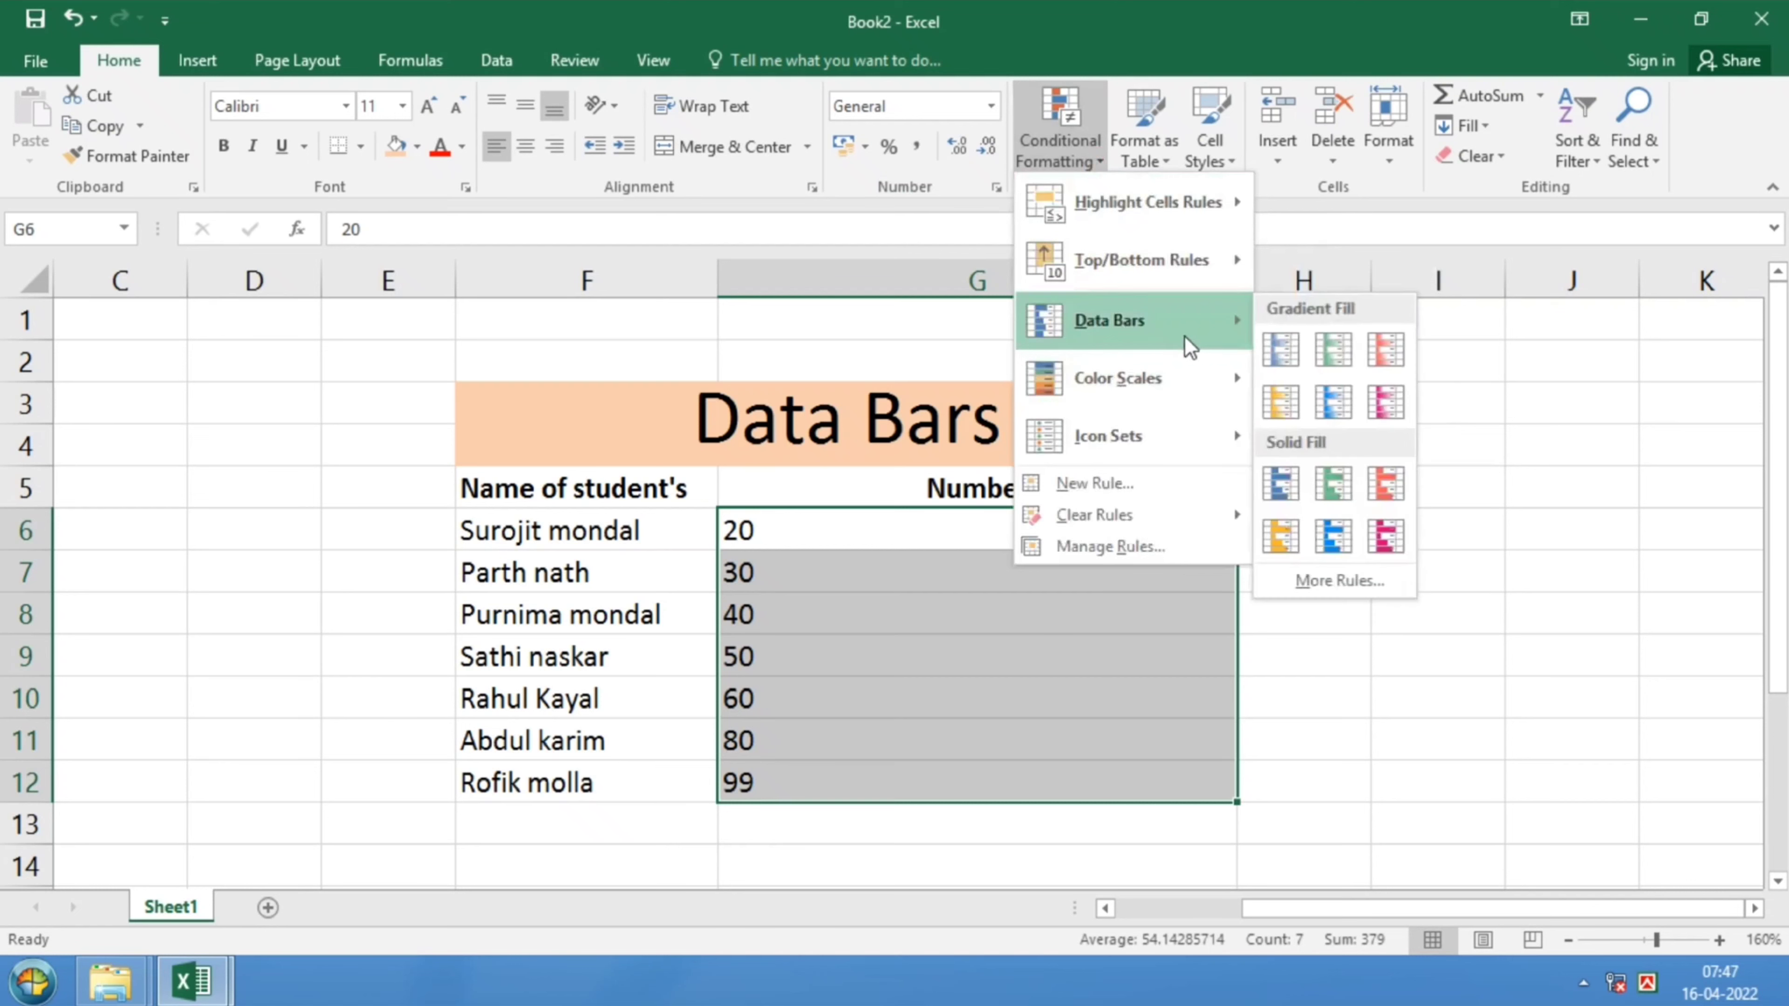
{"action": "mouse_move", "coordinate": [1109, 320]}
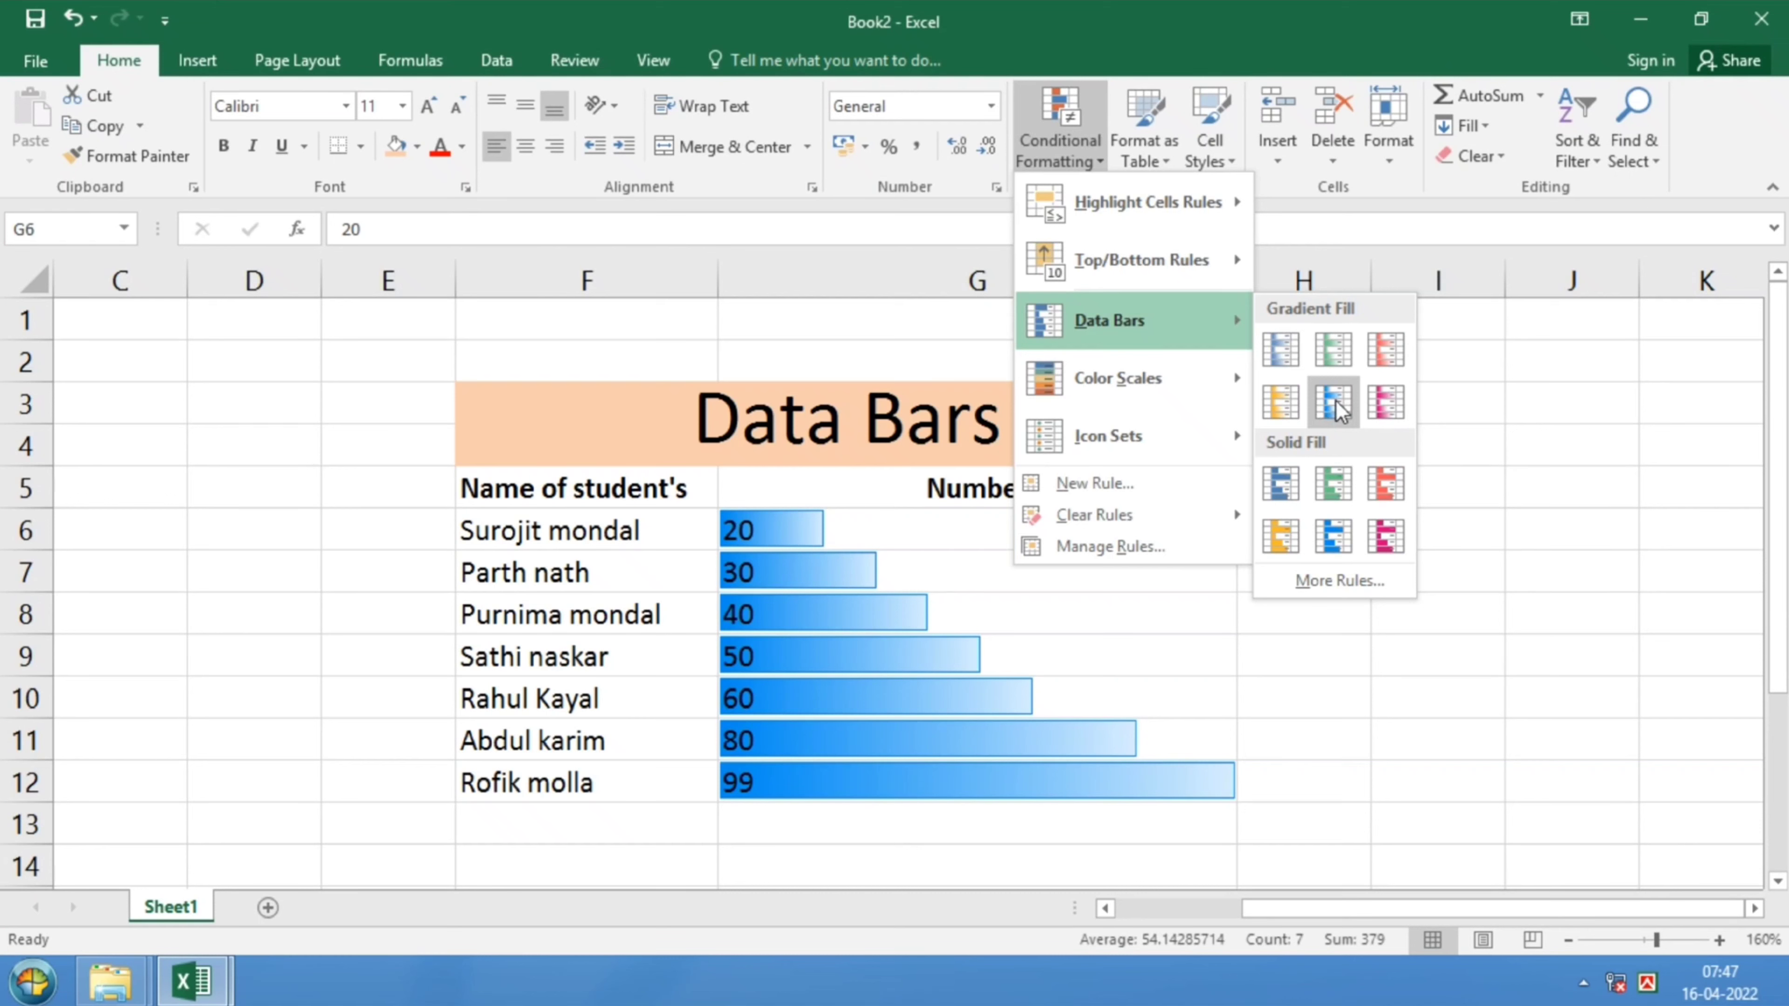
{"action": "left_click", "coordinate": [1336, 407]}
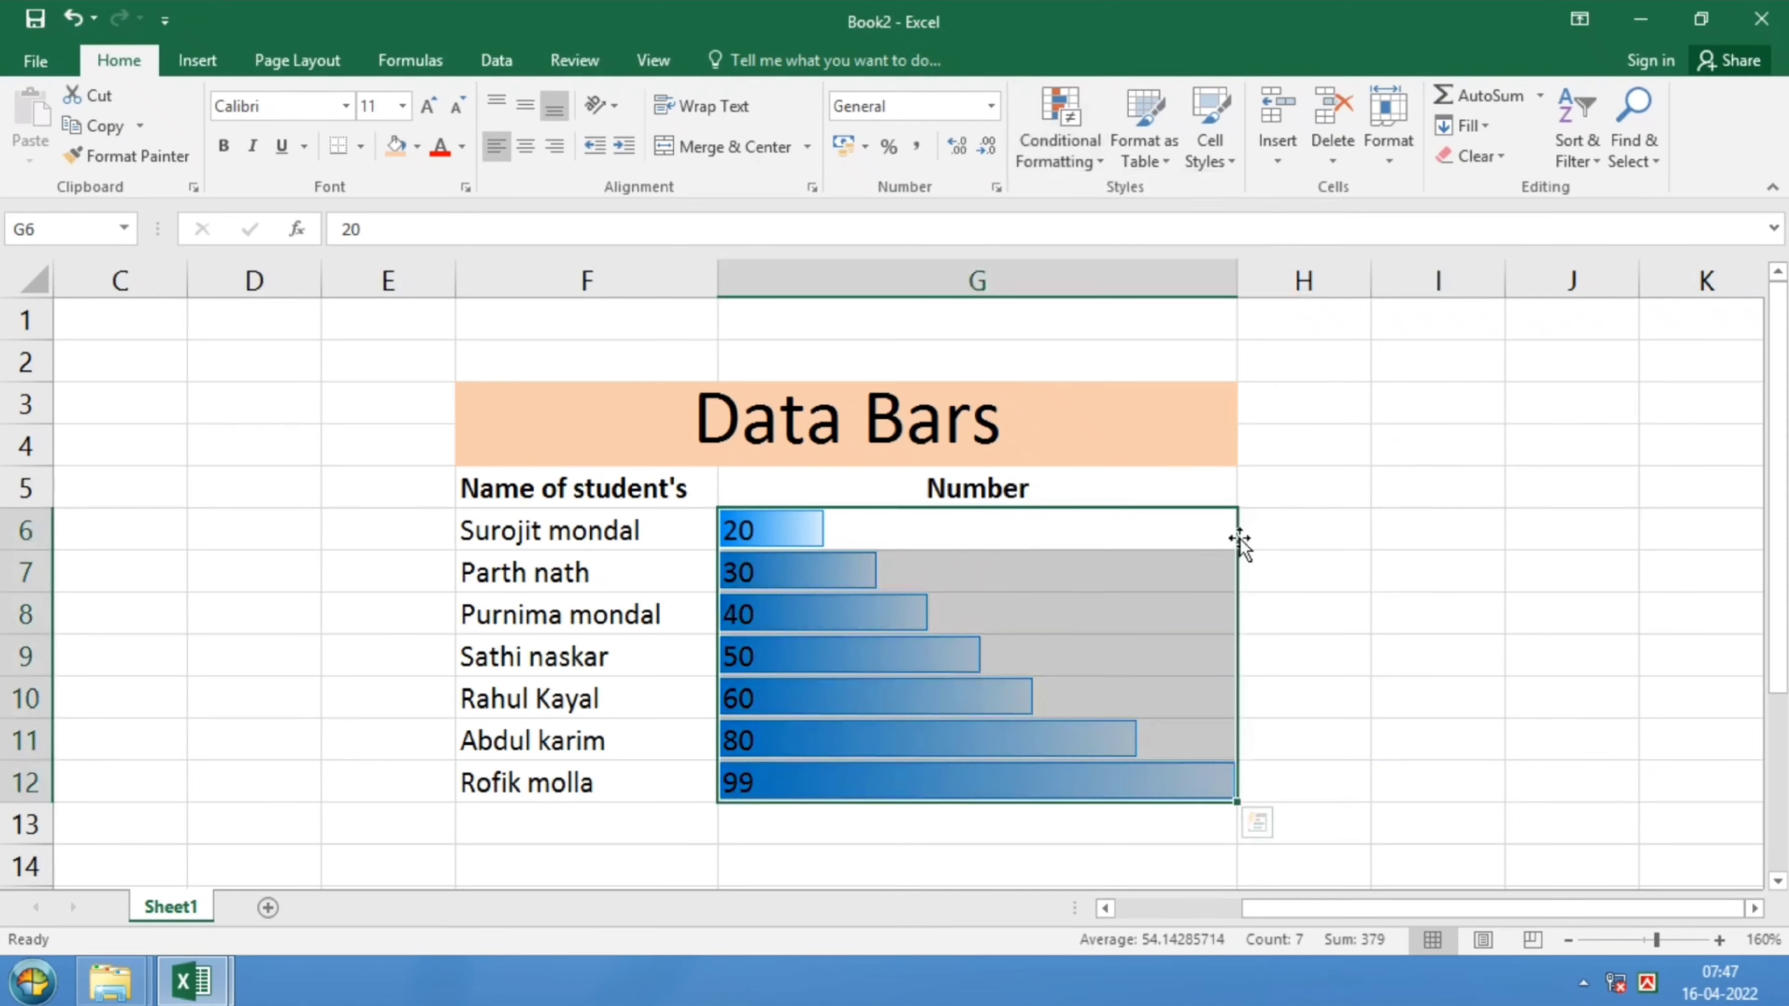
{"action": "left_click", "coordinate": [1286, 557]}
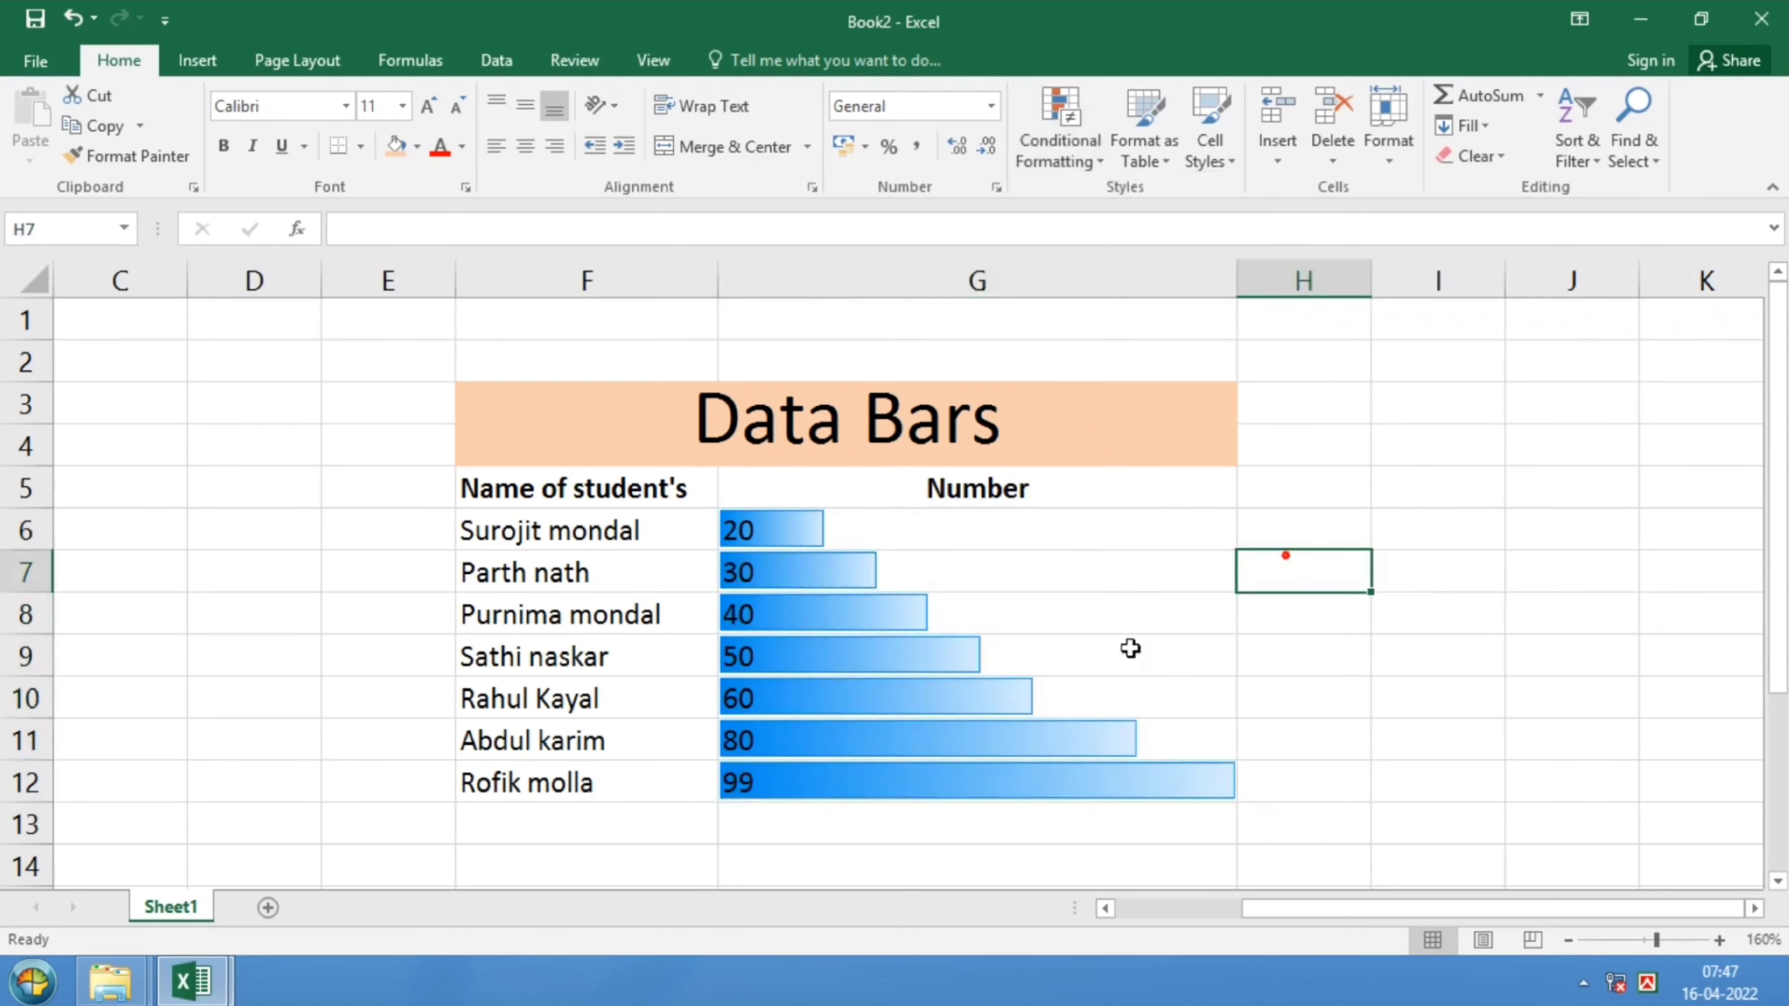
{"action": "left_click", "coordinate": [564, 531]}
{"action": "left_click", "coordinate": [761, 534]}
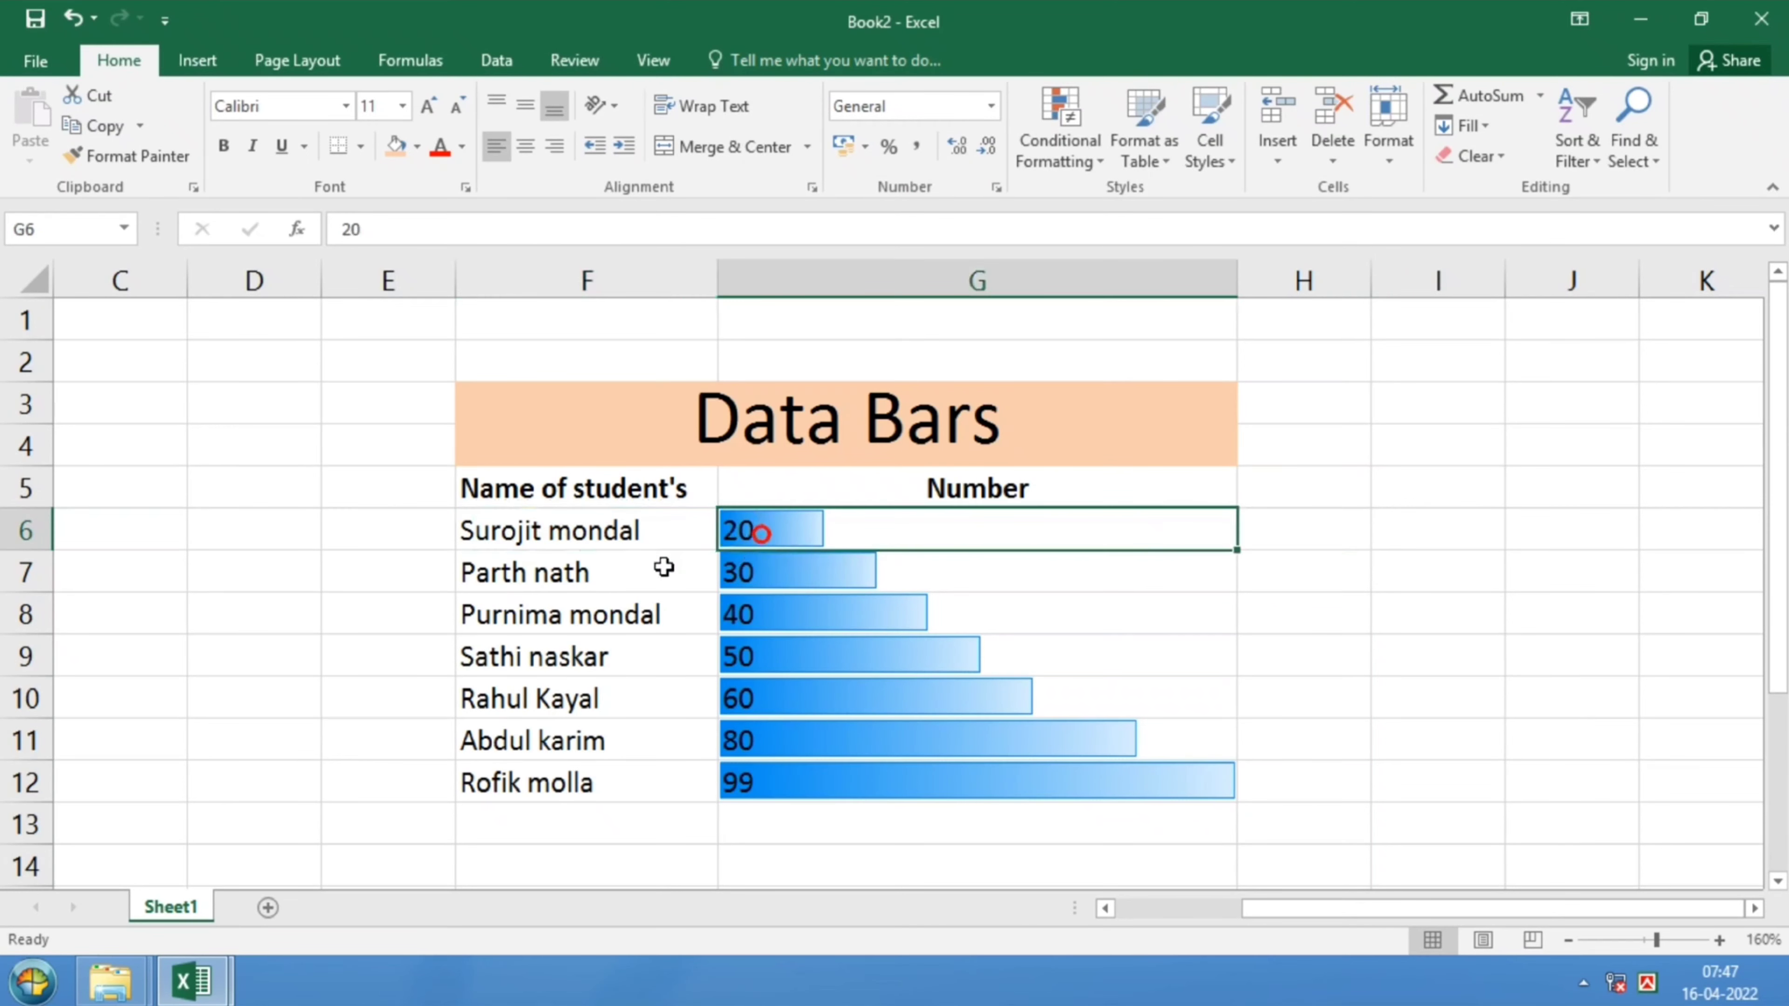
{"action": "left_click", "coordinate": [664, 567]}
{"action": "left_click", "coordinate": [782, 569]}
{"action": "left_click", "coordinate": [876, 694]}
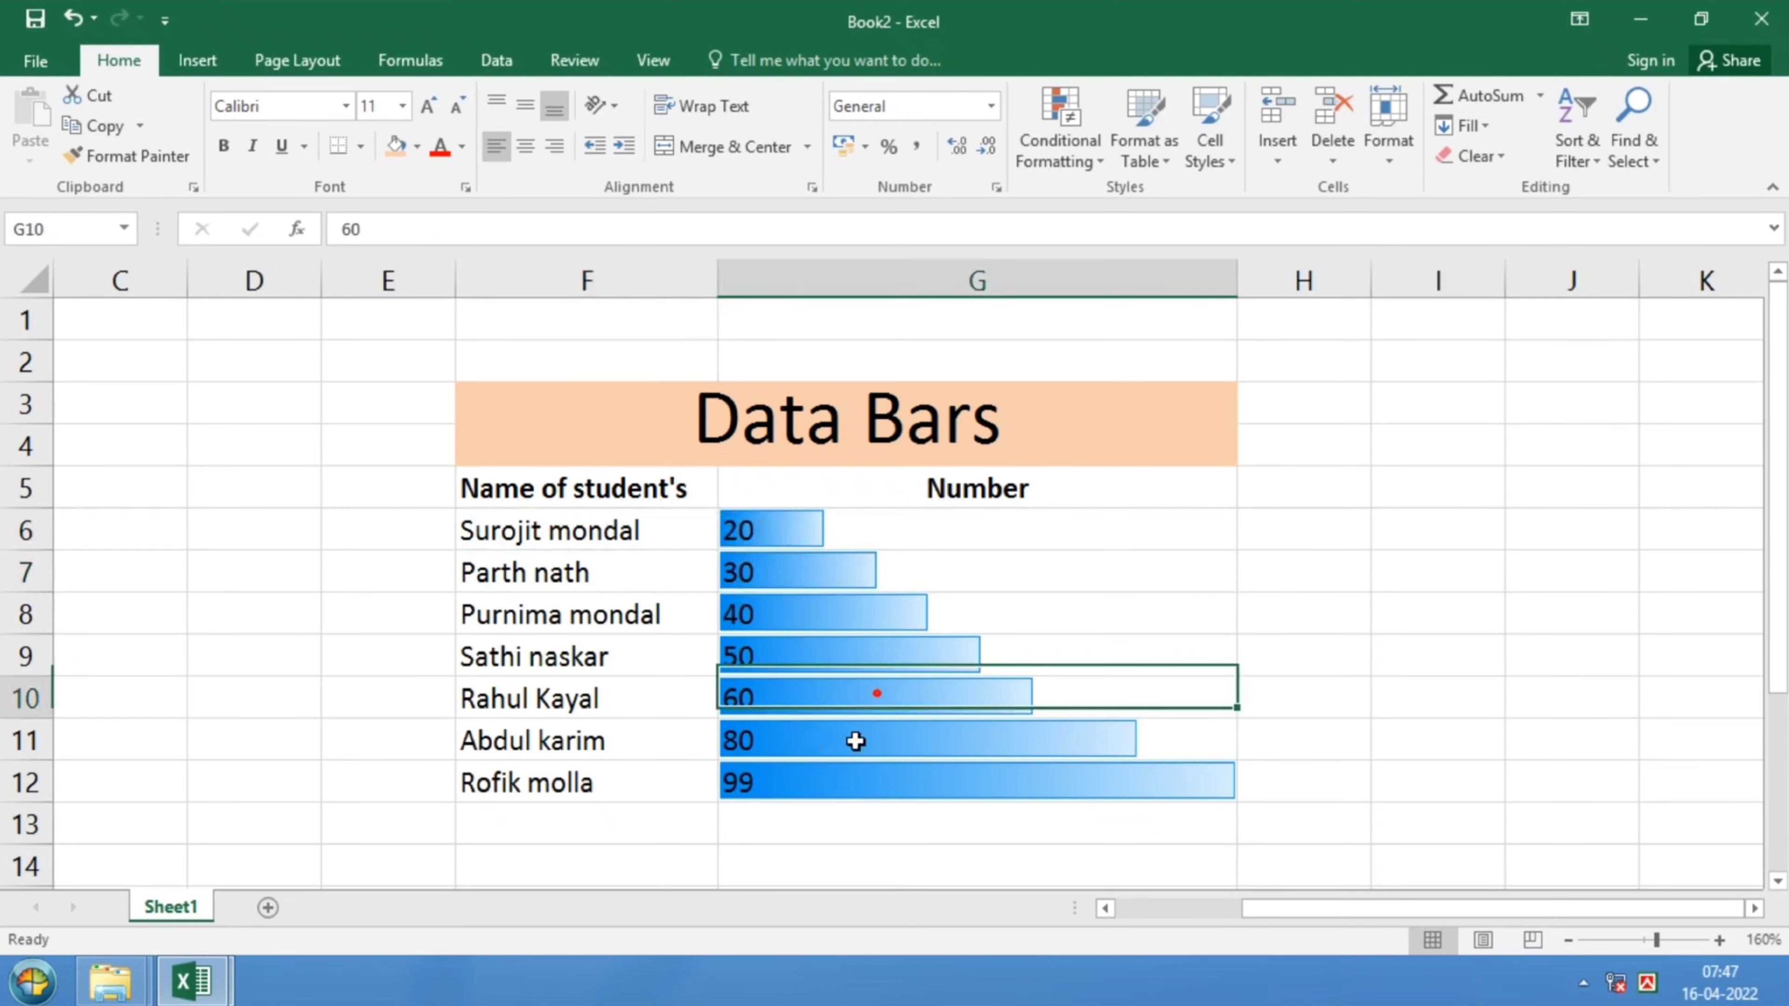
{"action": "left_click", "coordinate": [1020, 774]}
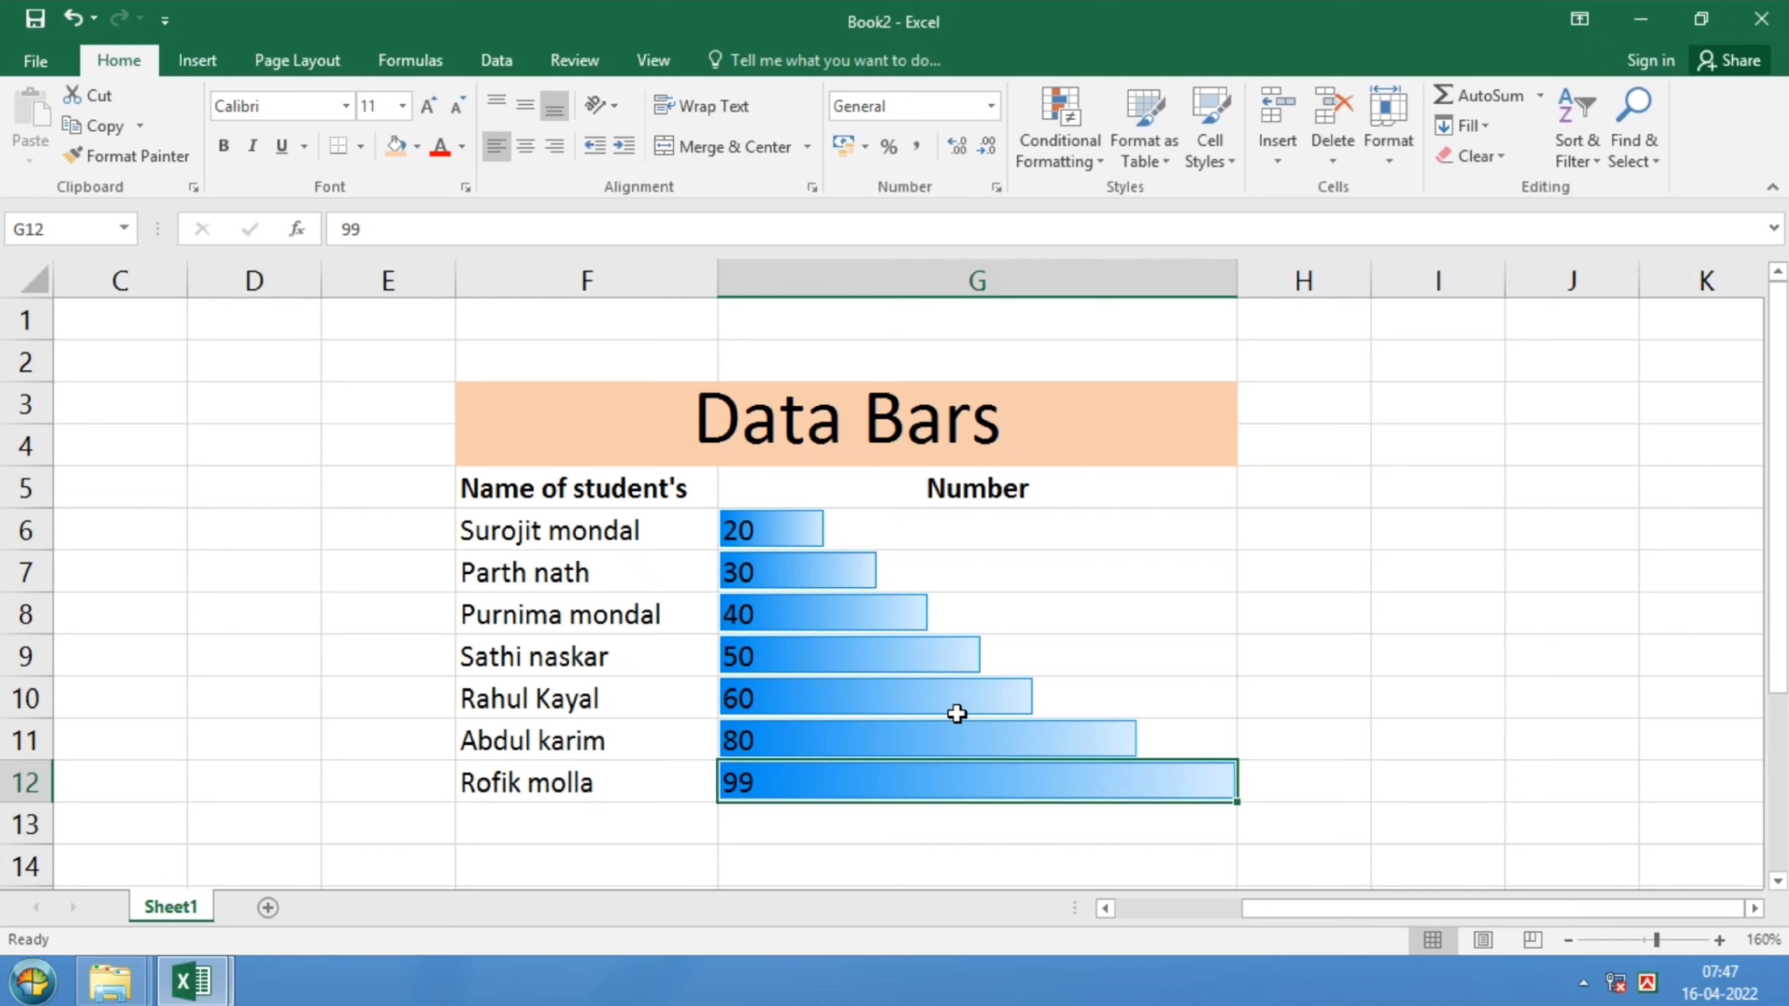
{"action": "mouse_move", "coordinate": [820, 532]}
{"action": "left_mouse_down"}
{"action": "mouse_move", "coordinate": [953, 723]}
{"action": "mouse_move", "coordinate": [1079, 787]}
{"action": "left_mouse_up"}
{"action": "left_click", "coordinate": [1286, 726]}
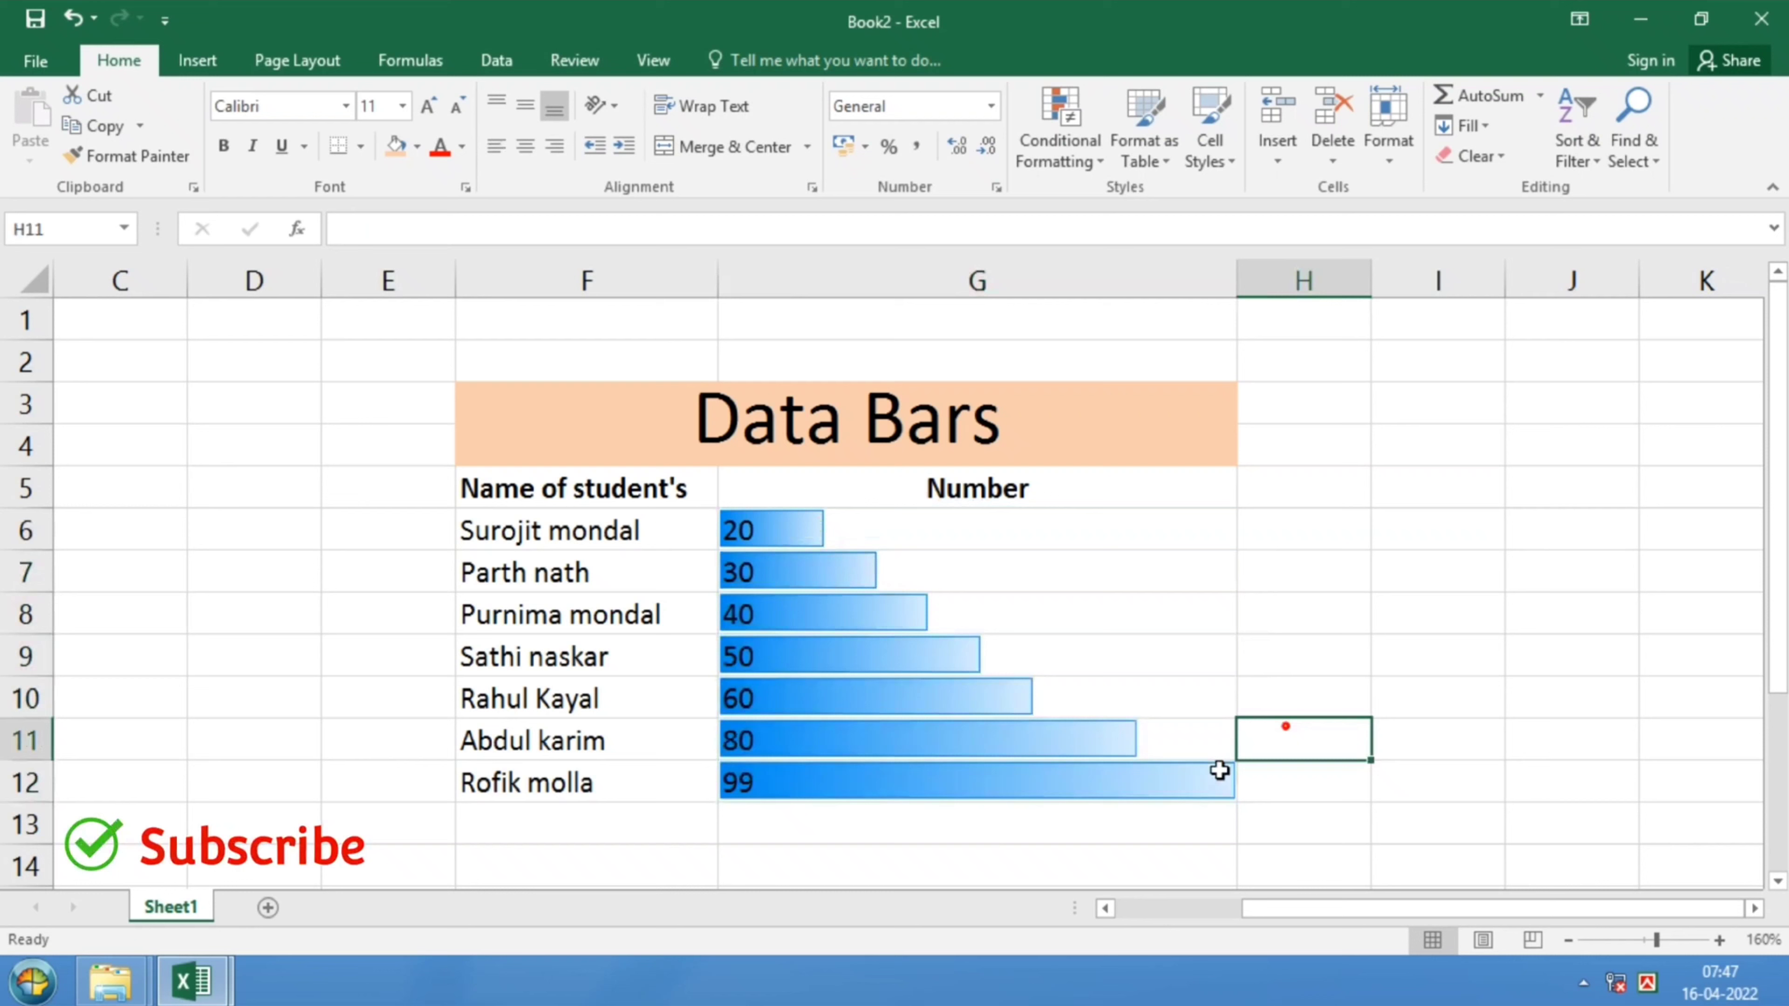
{"action": "left_click", "coordinate": [1131, 771]}
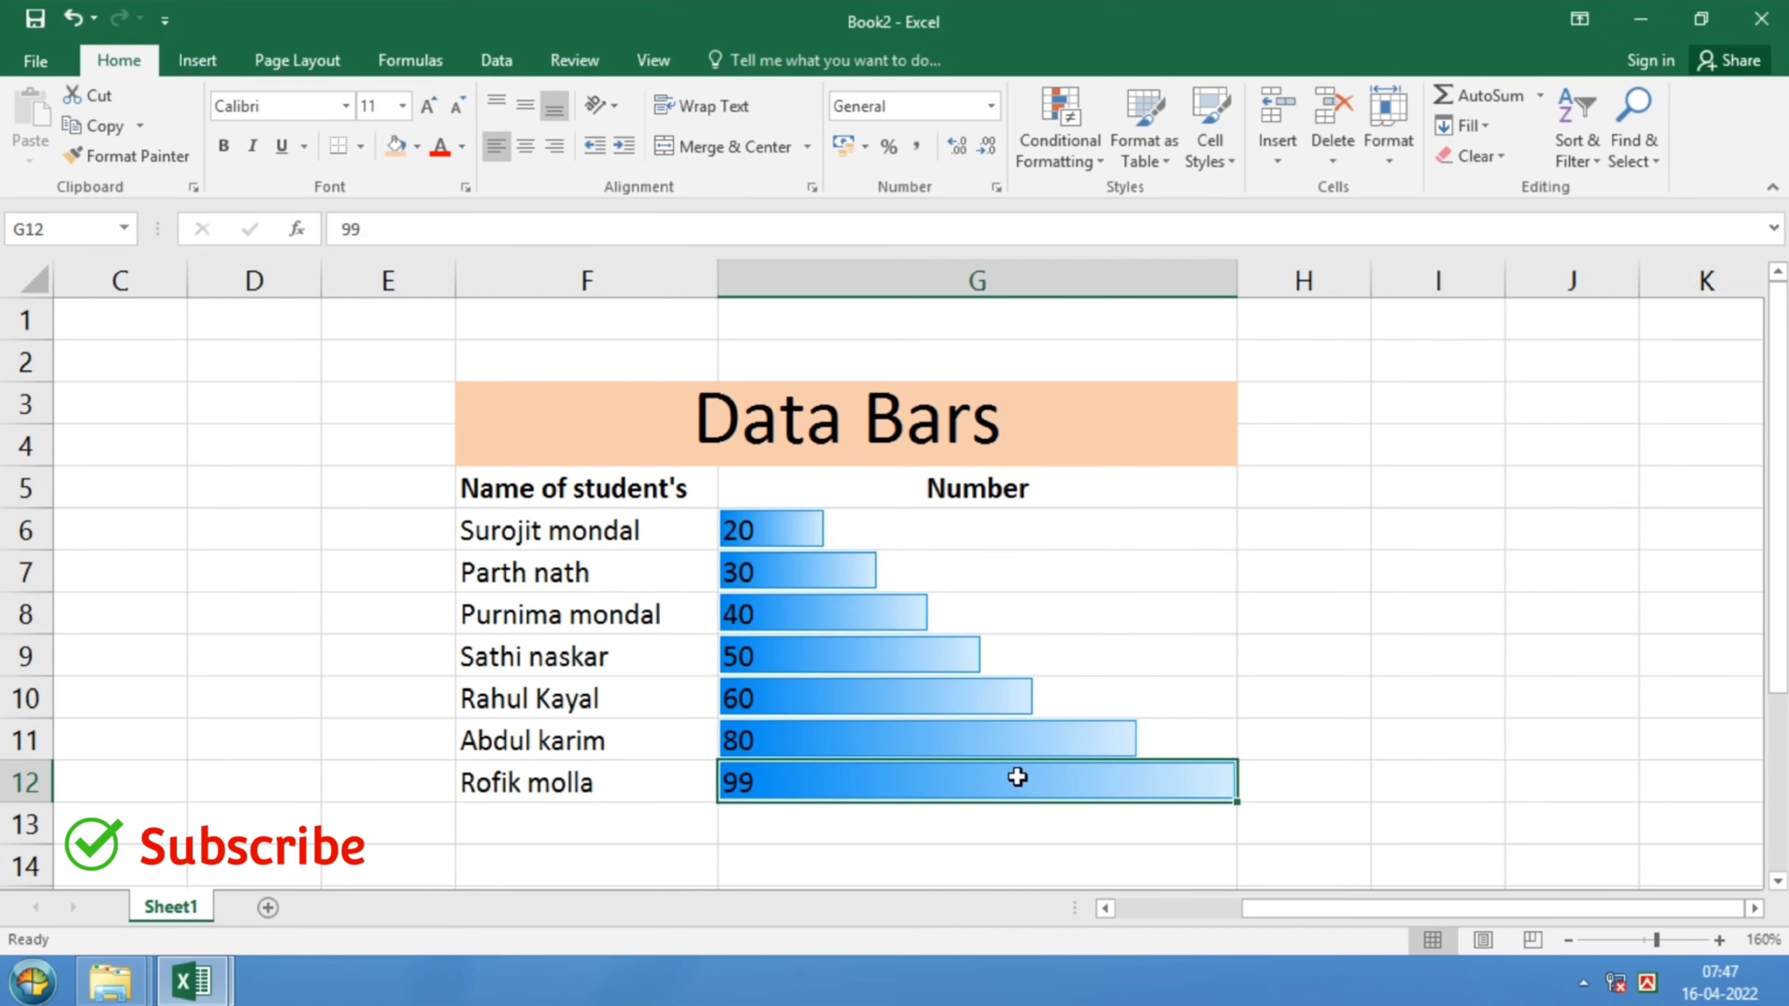